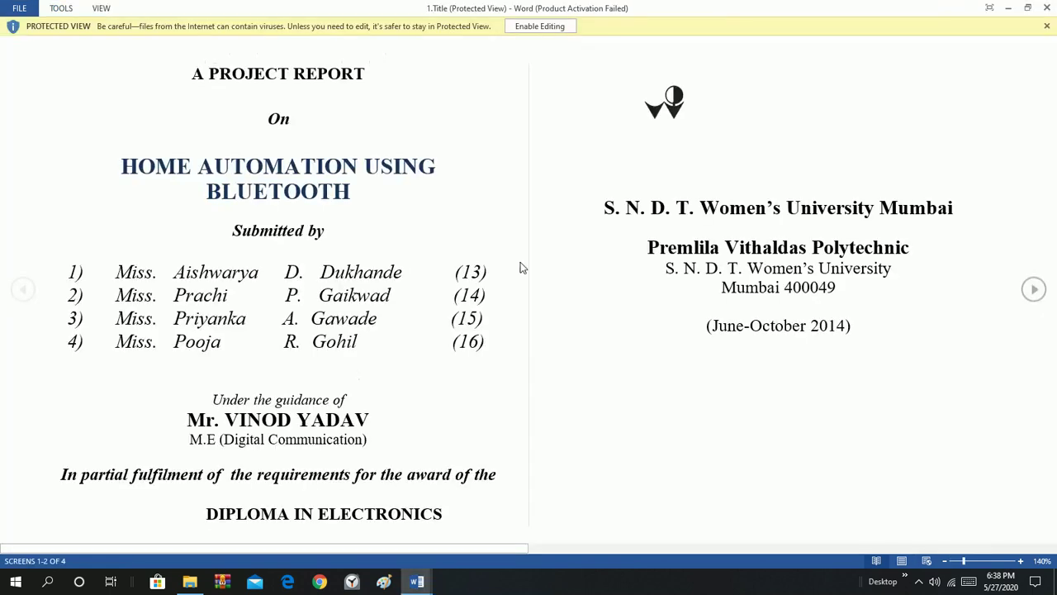
View the certificate pages of the title document, and minimize it and the Instructions document to reveal the finalreport_ folder.
left_click(1033, 289)
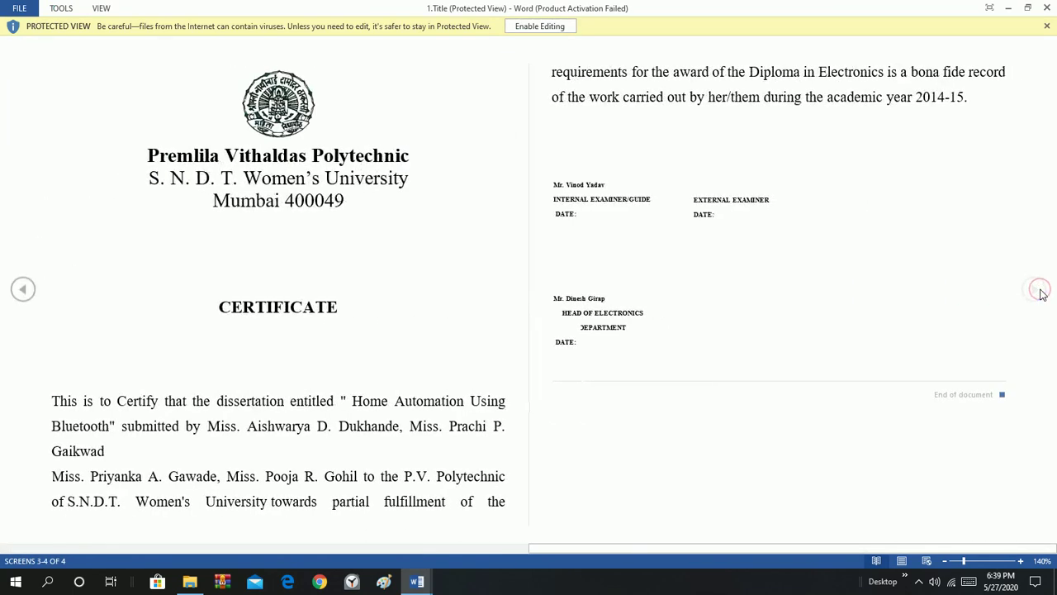
left_click(1007, 9)
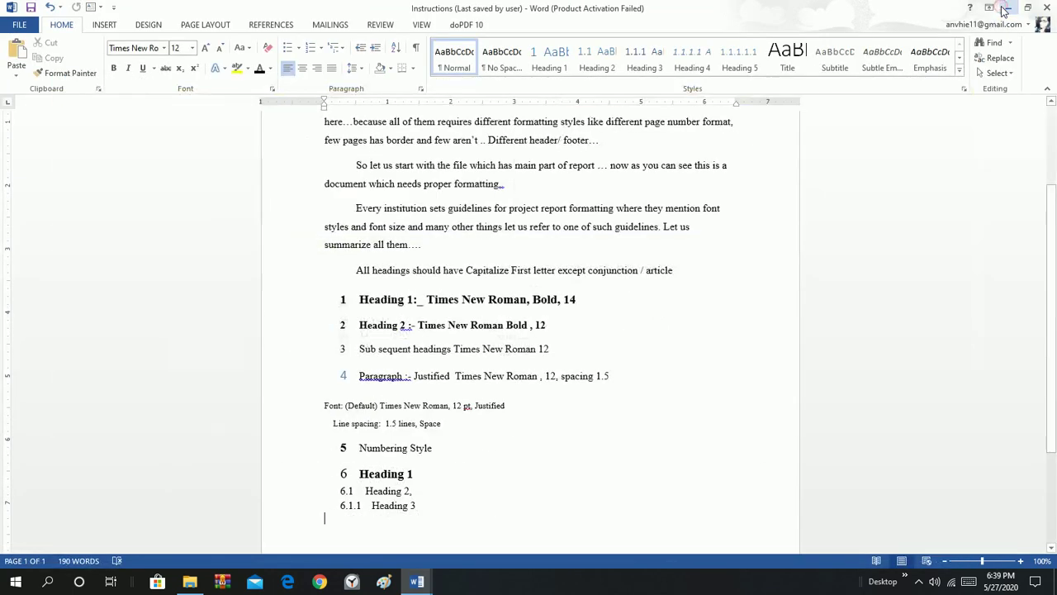
left_click(1005, 9)
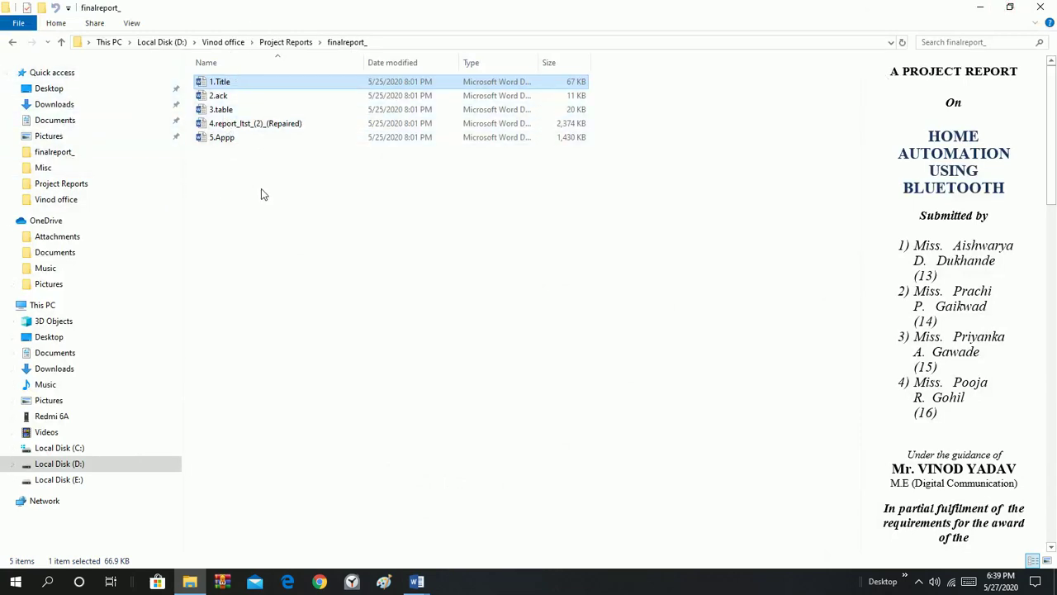
Switch to the 4.report_ltst_(2)_(Repaired) document and look over the layout of its Introduction pages.
left_click(248, 127)
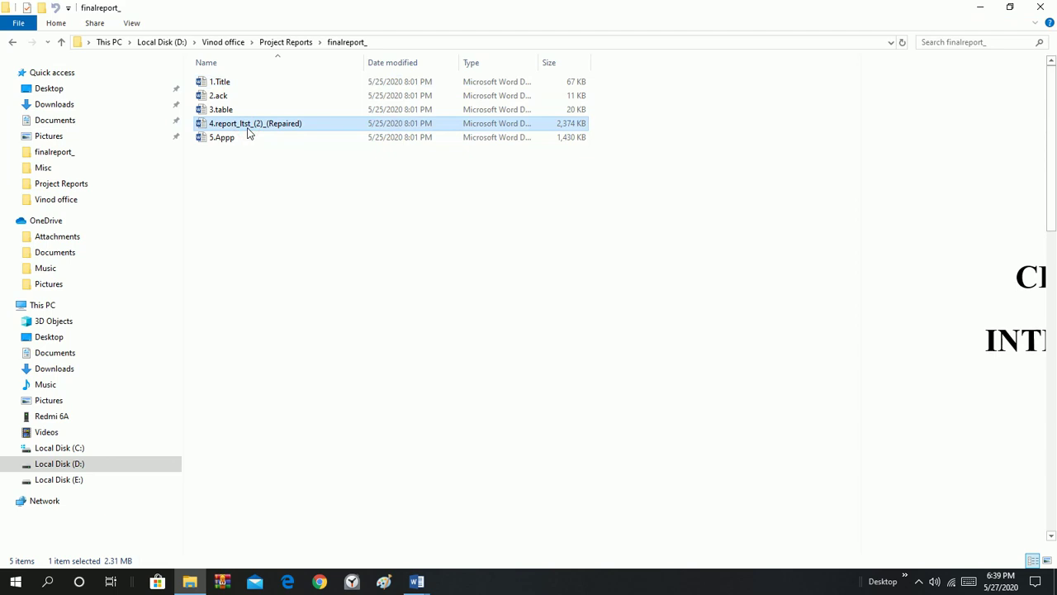
left_click(417, 582)
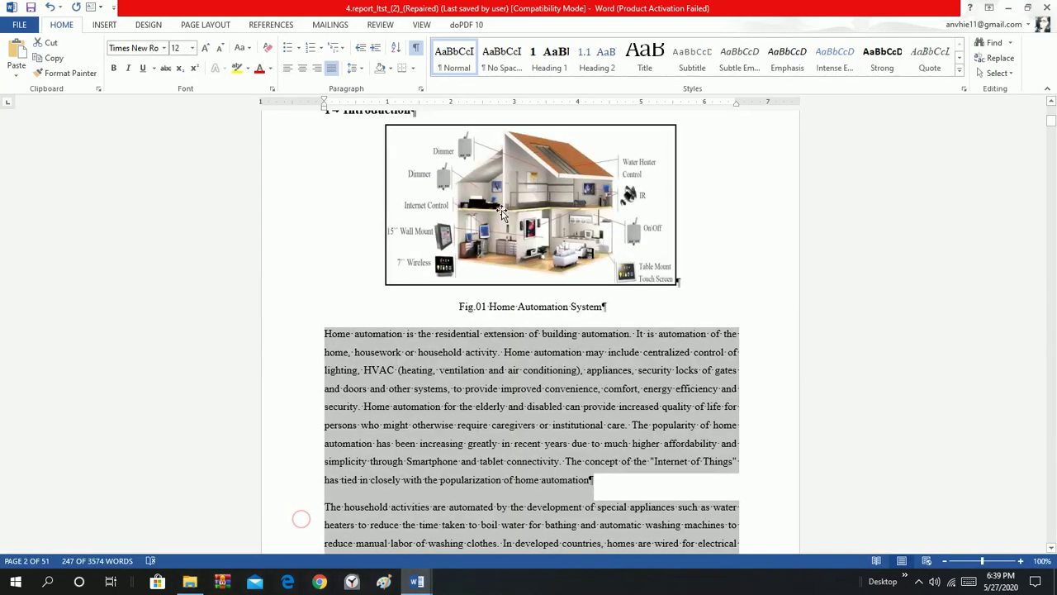
scroll(568, 186, "up", 3)
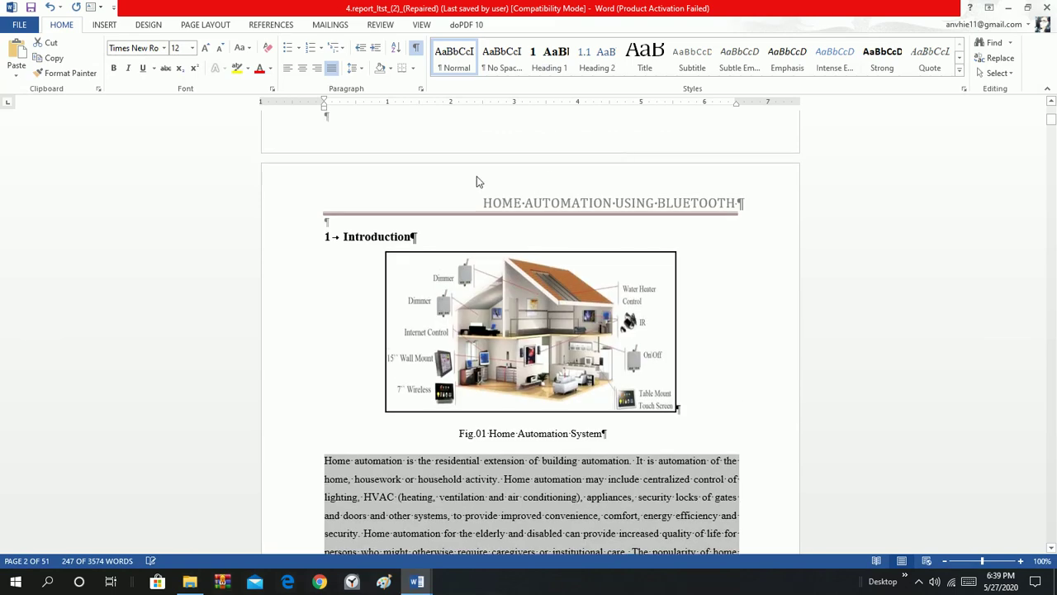
left_click(693, 284)
scroll(696, 285, "up", 3)
scroll(696, 285, "up", 6)
scroll(699, 283, "down", 6)
scroll(681, 307, "down", 10)
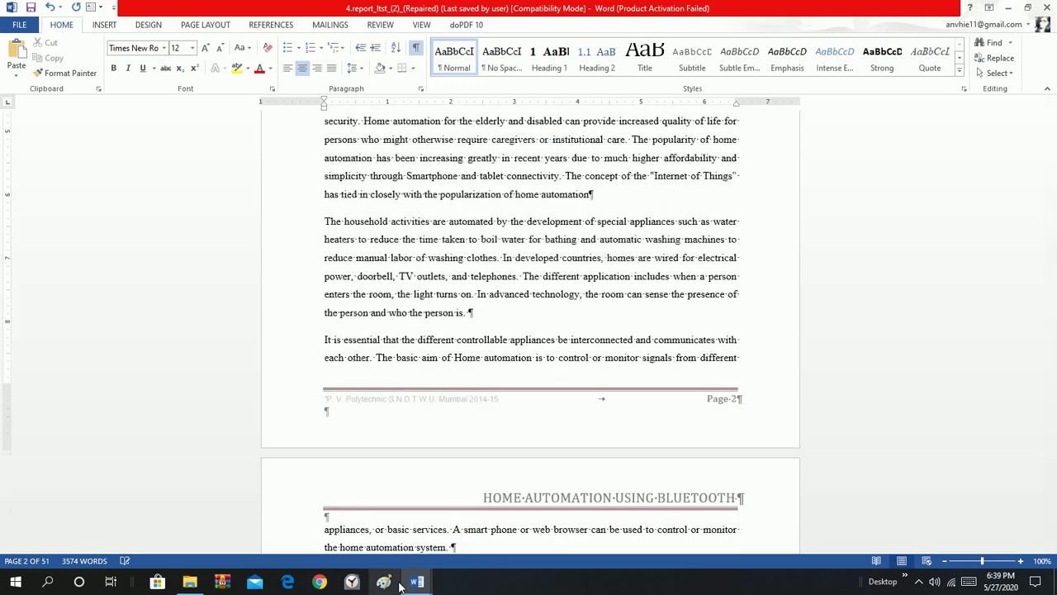
Switch to the Instructions document that summarizes the report formatting guidelines.
mouse_move(413, 582)
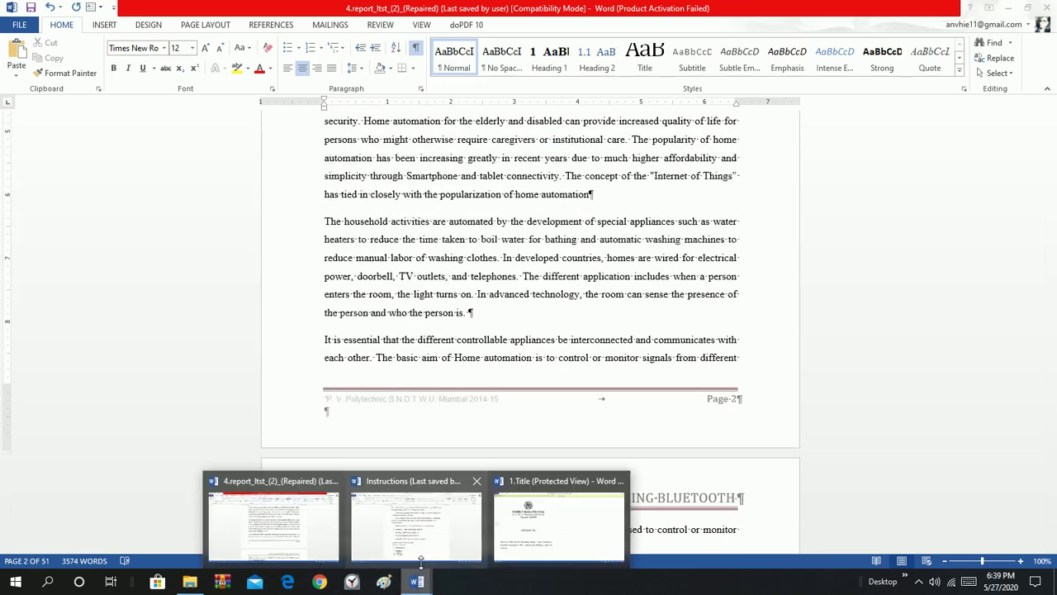
left_click(451, 485)
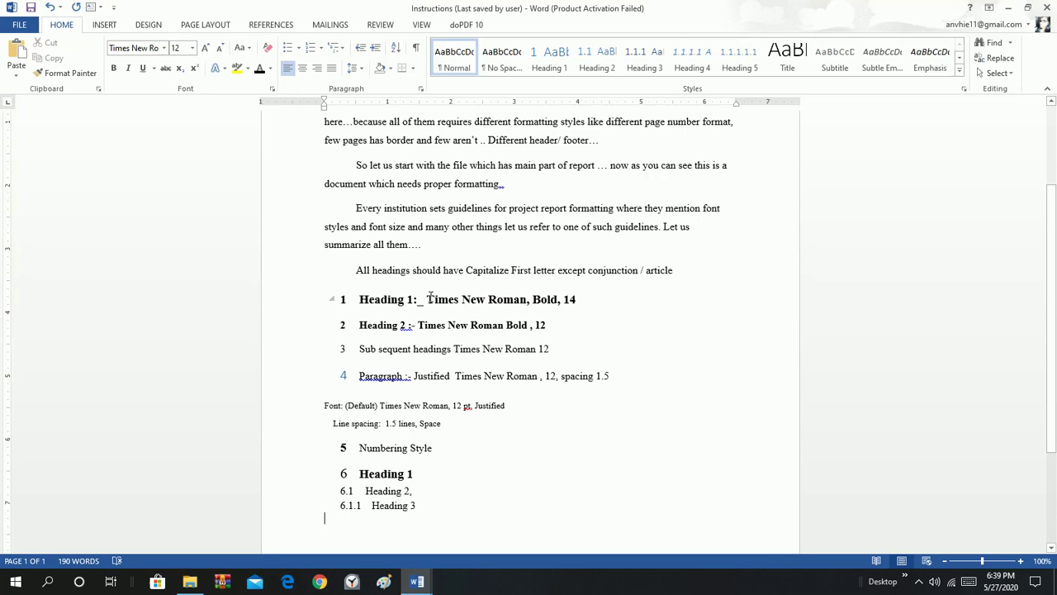
left_click(955, 583)
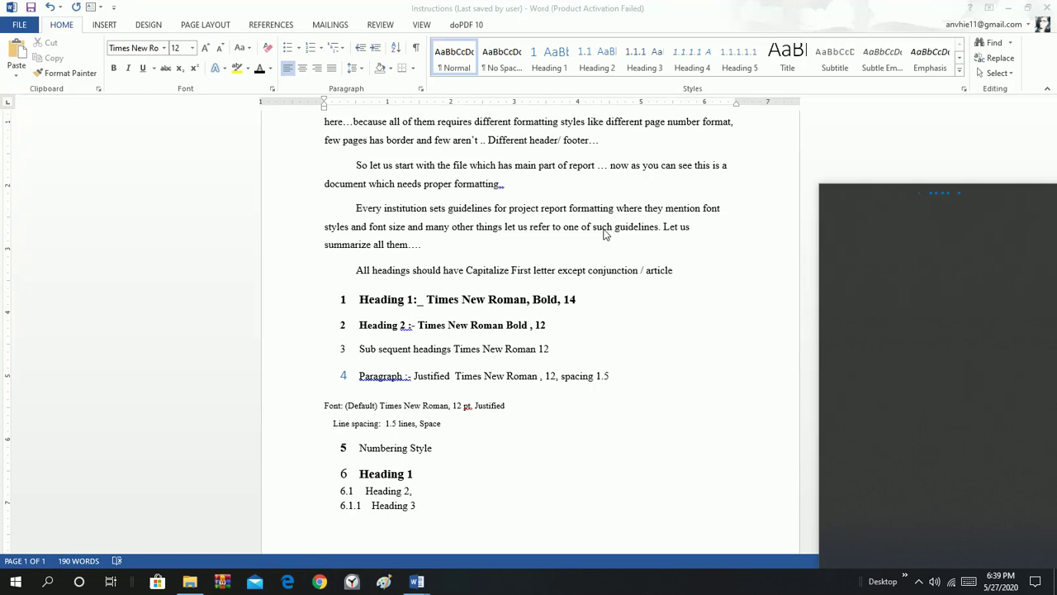
left_click(885, 123)
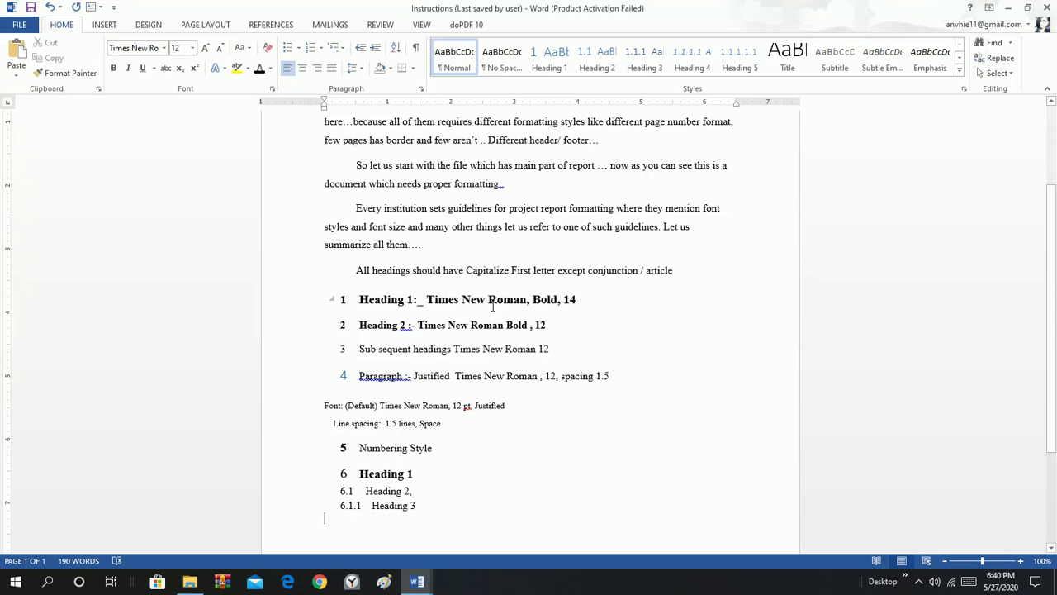
Examine the formatting rules for Heading 2, paragraph text and the numbering style in the guidelines.
left_click_drag(421, 324, 562, 332)
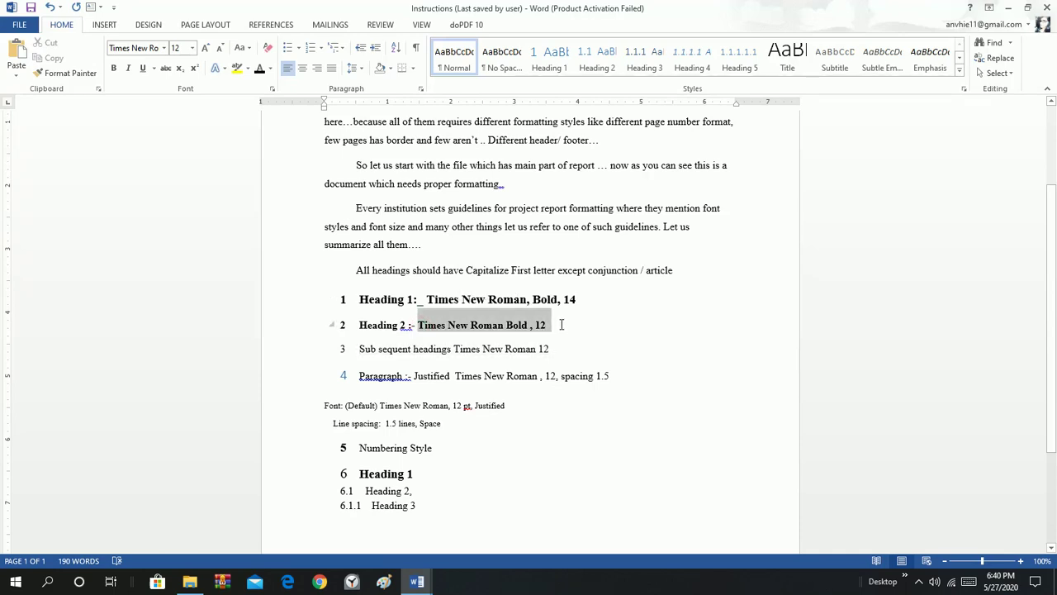
left_click(615, 373)
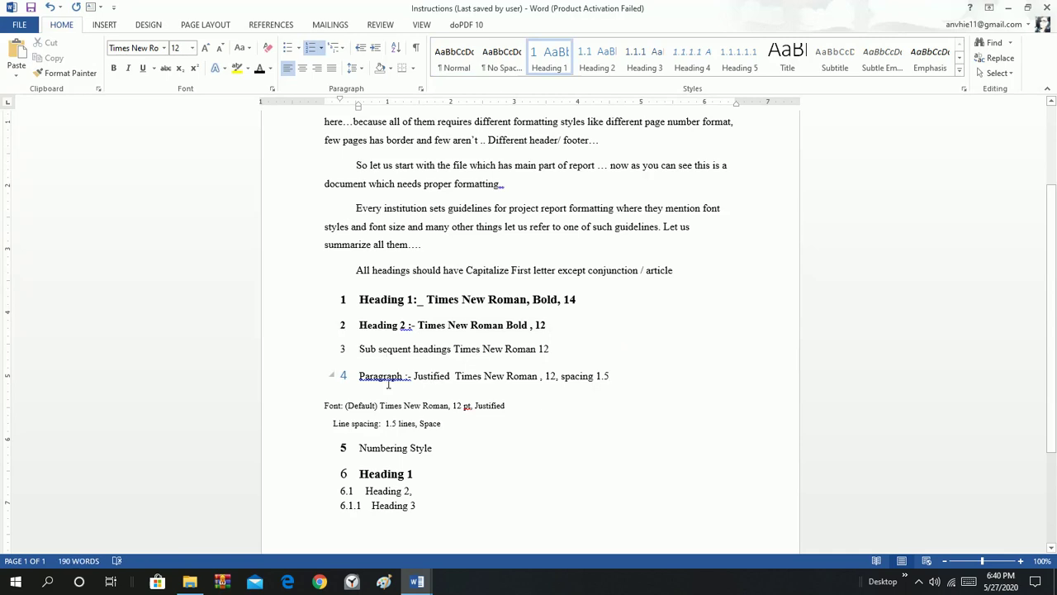
left_click_drag(360, 376, 628, 384)
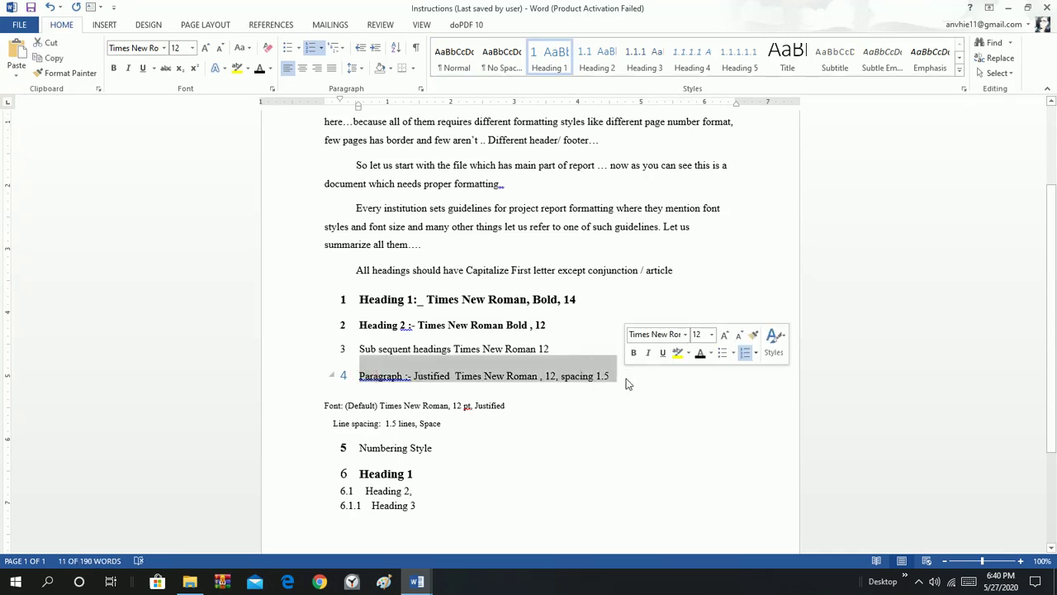
left_click(604, 413)
scroll(604, 415, "down", 1)
scroll(578, 411, "down", 4)
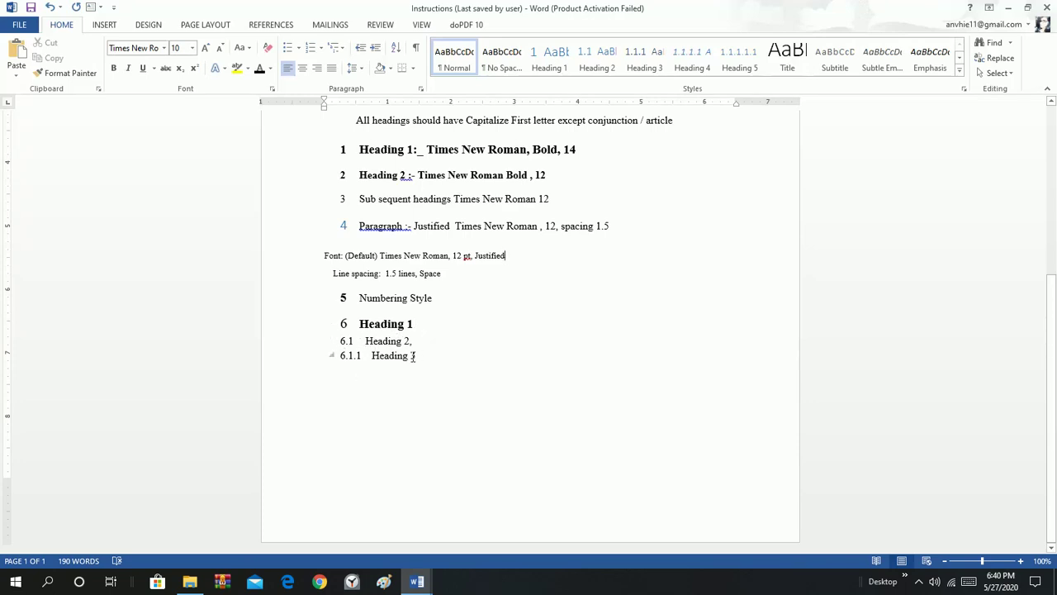
Return to the report's Chapter 01 title page, select its first empty paragraph mark, and toggle the formatting marks off and on.
key("alt+Tab")
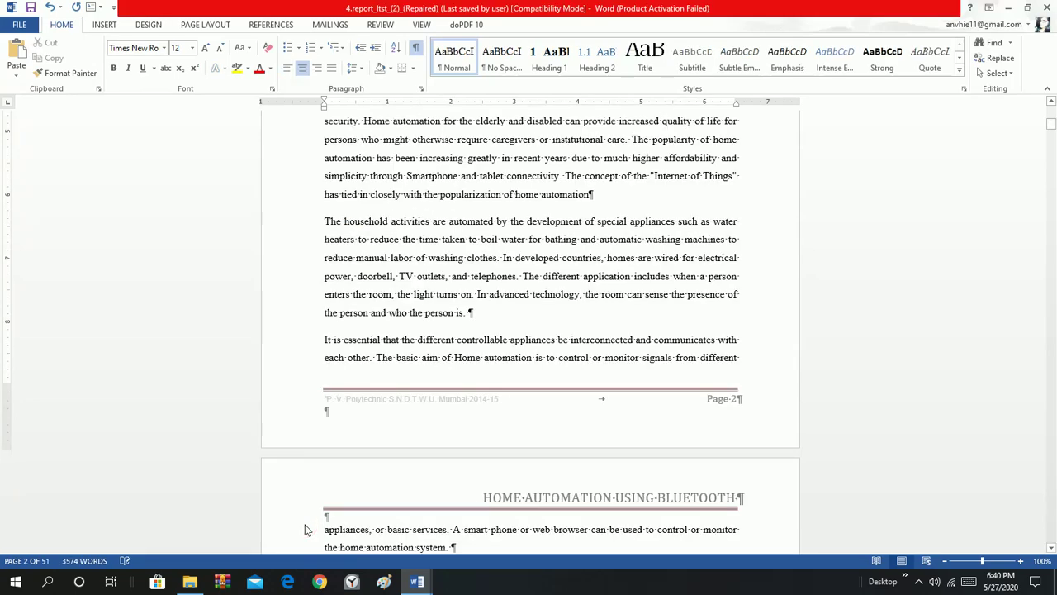
scroll(347, 446, "up", 10)
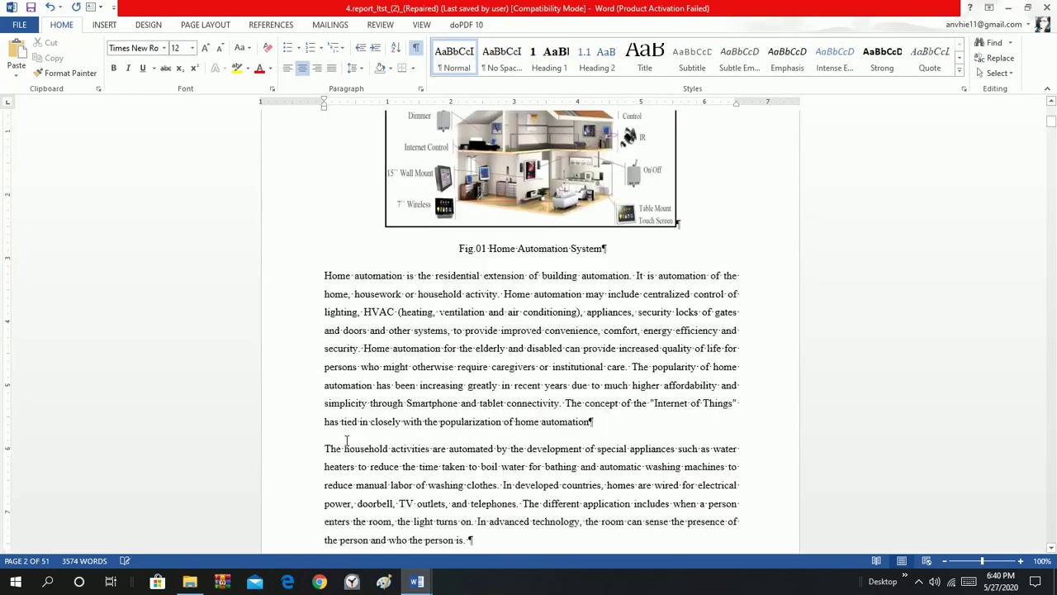
scroll(347, 440, "up", 10)
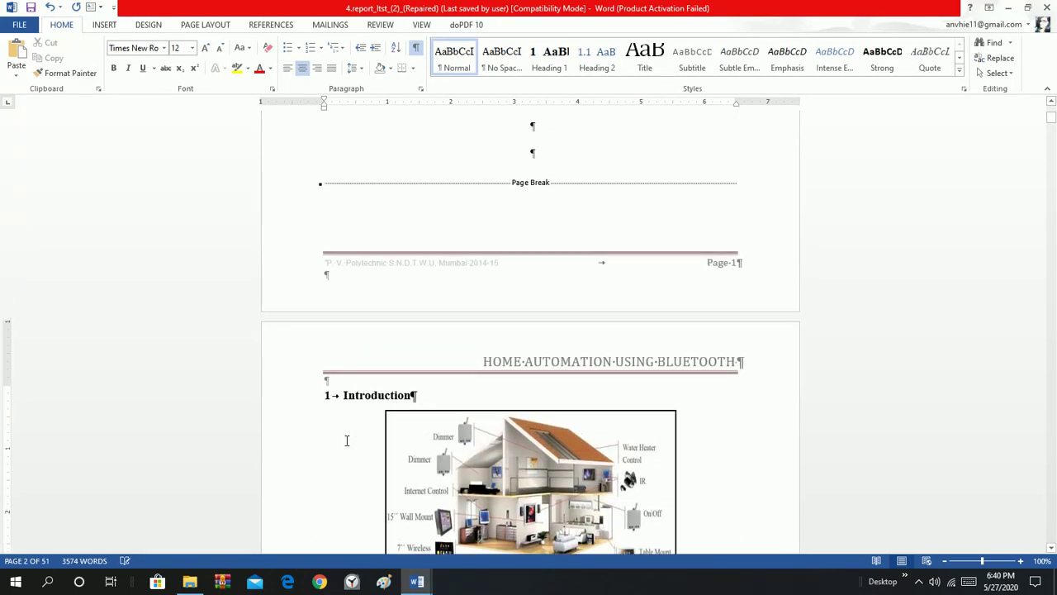
scroll(347, 441, "up", 2)
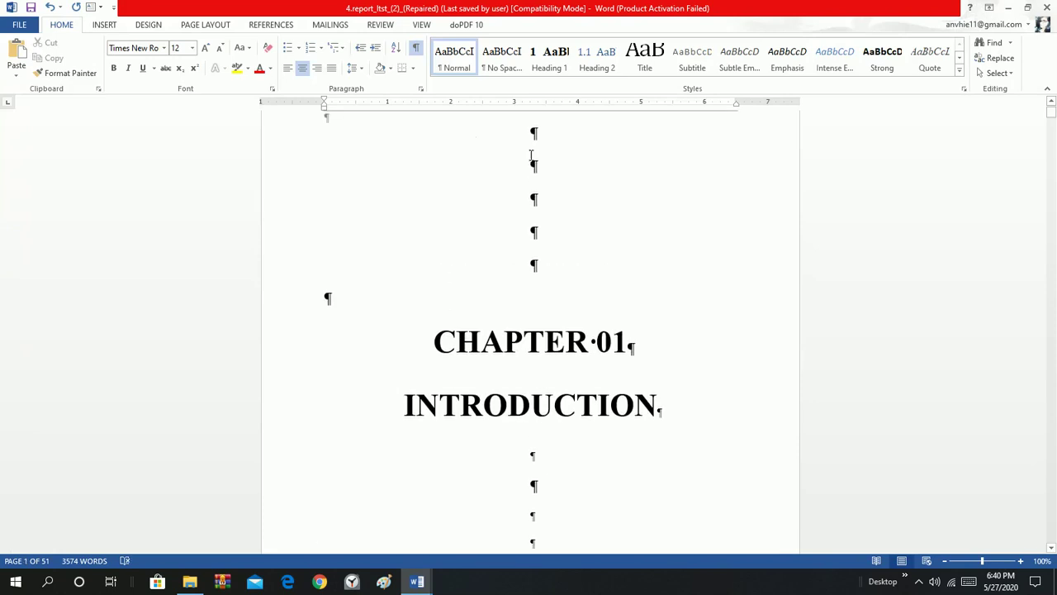
left_click_drag(533, 133, 550, 141)
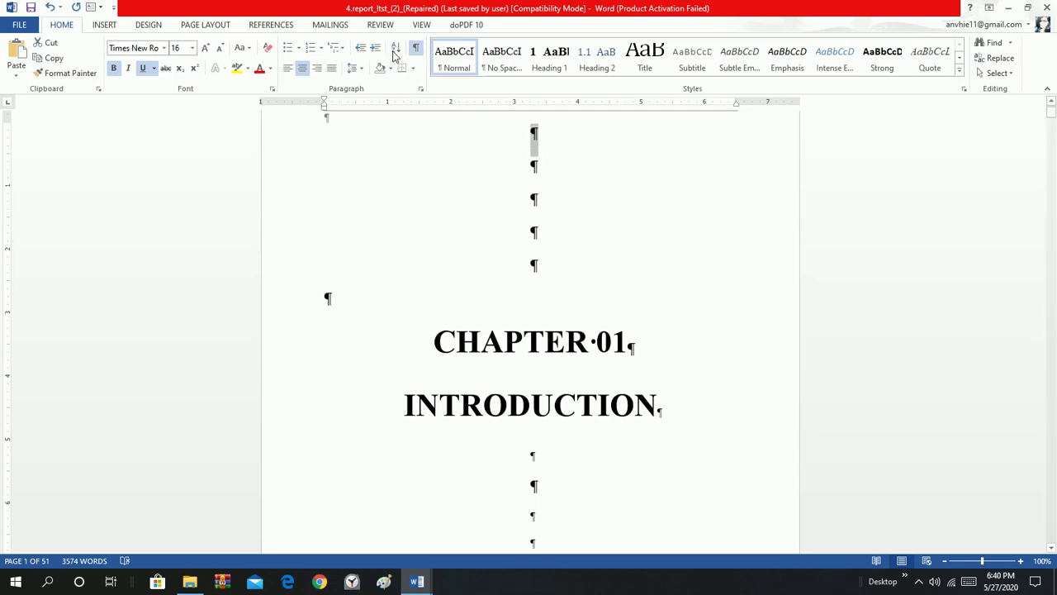
left_click(417, 50)
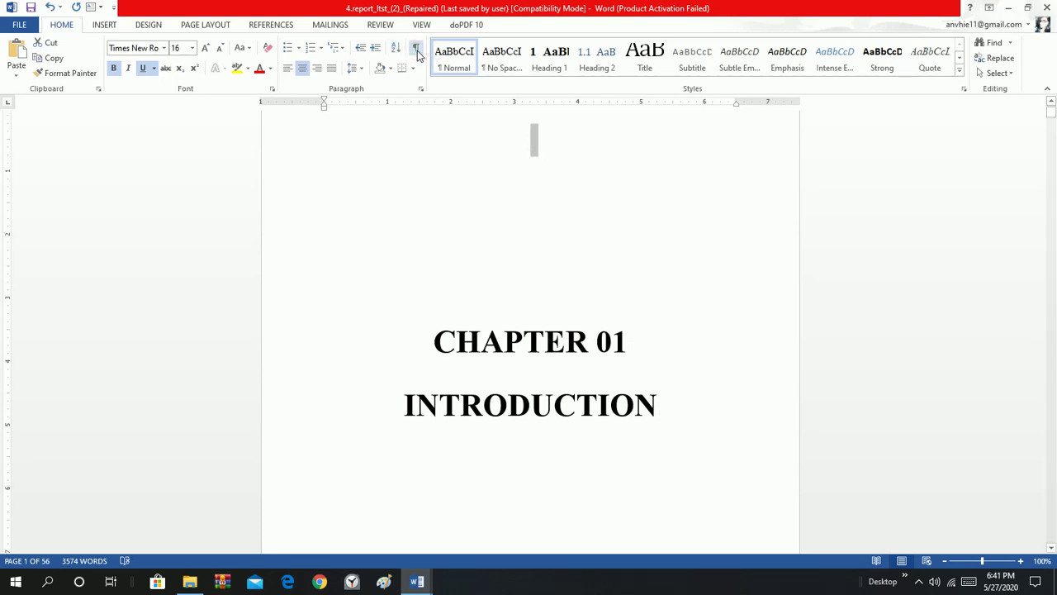
left_click(417, 50)
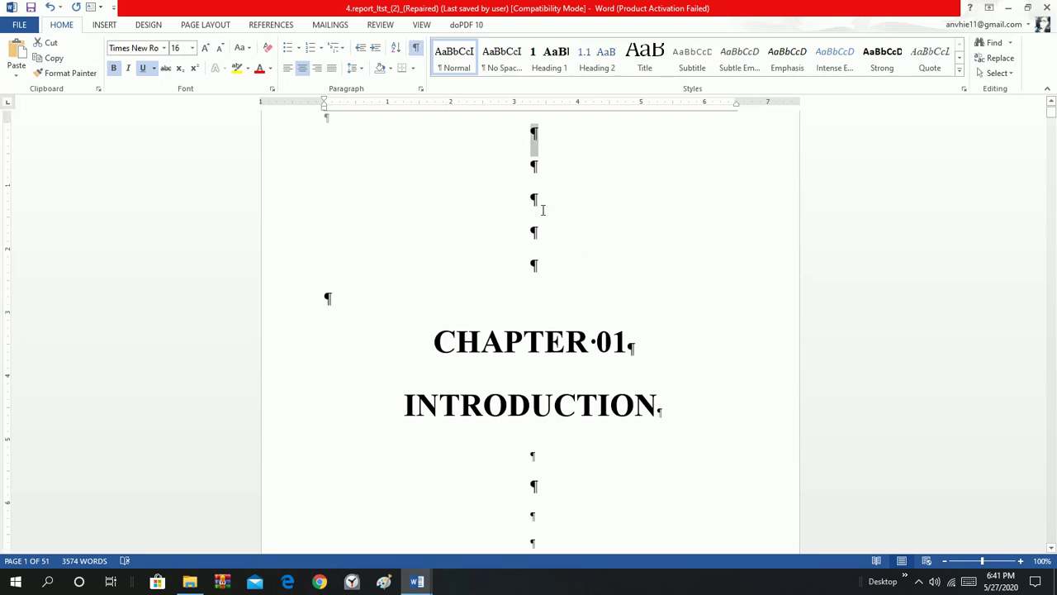
Examine the empty paragraphs, page breaks and title pages across the first chapters of the report.
scroll(542, 210, "down", 12)
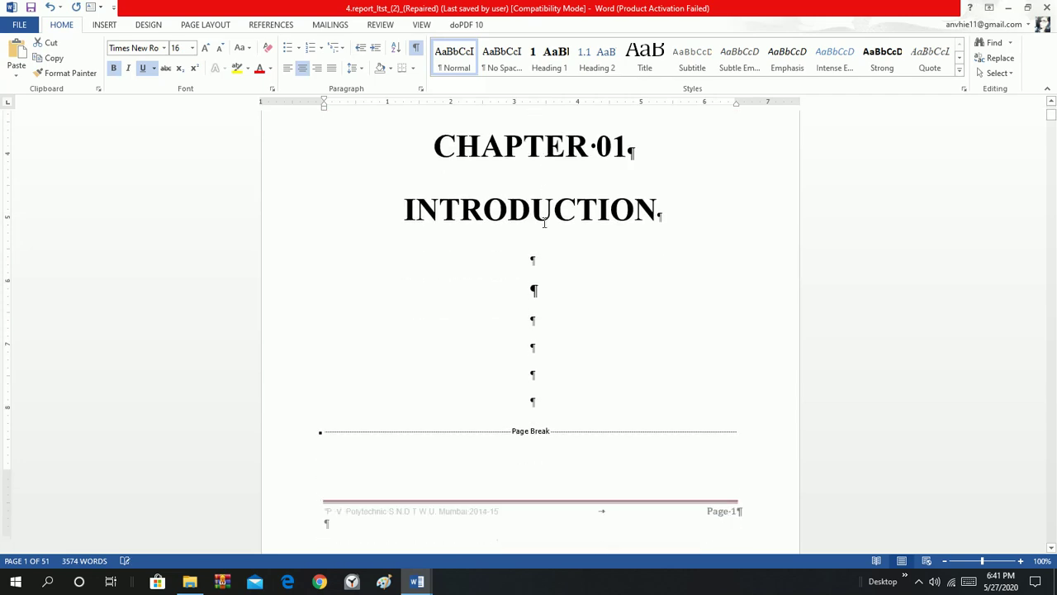
scroll(544, 228, "down", 15)
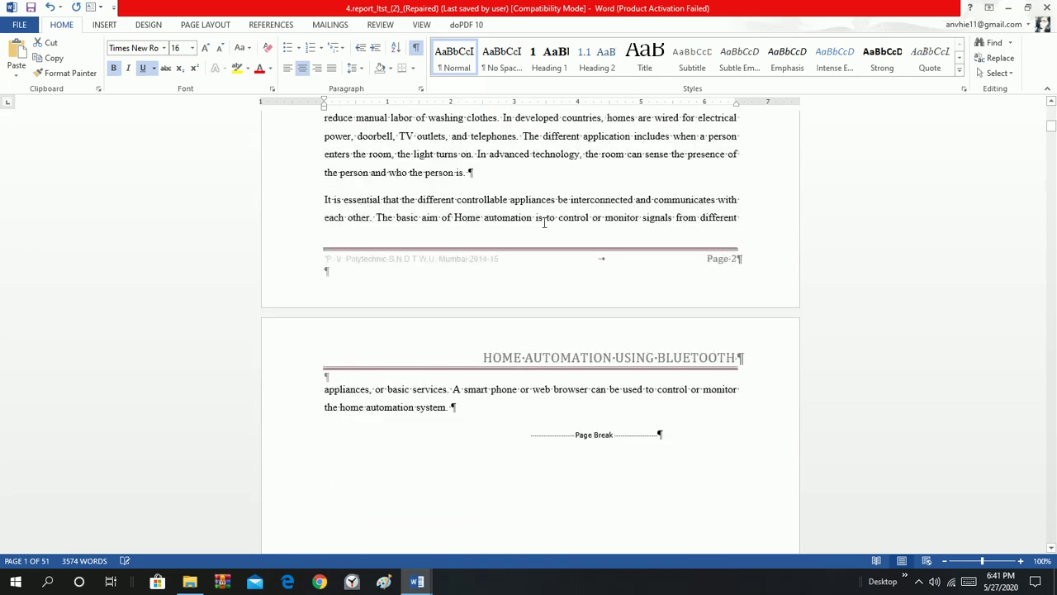
scroll(544, 223, "down", 15)
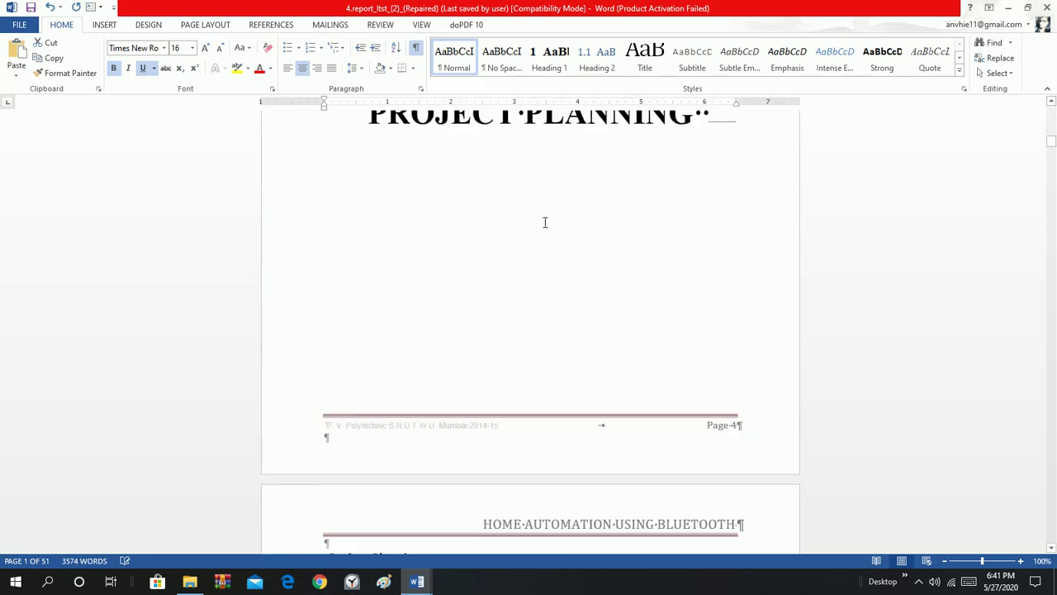
scroll(544, 228, "down", 15)
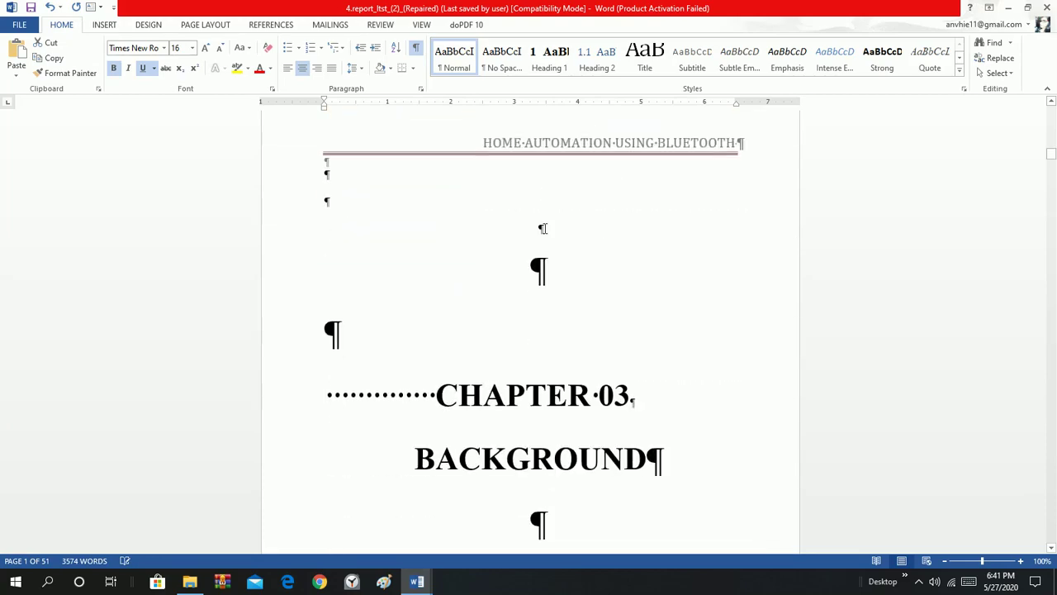
scroll(545, 237, "down", 15)
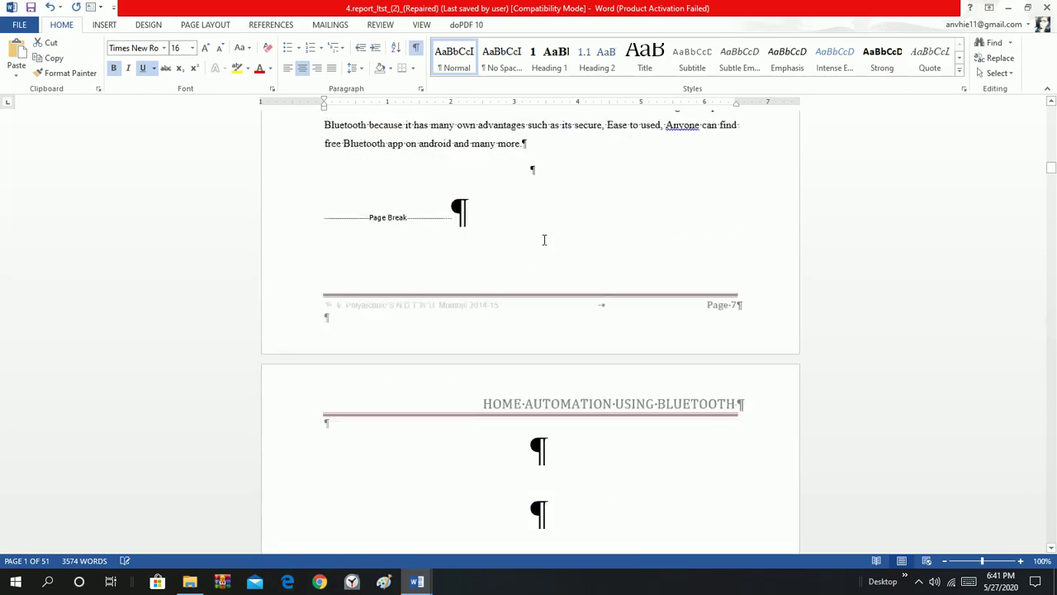
scroll(543, 239, "up", 15)
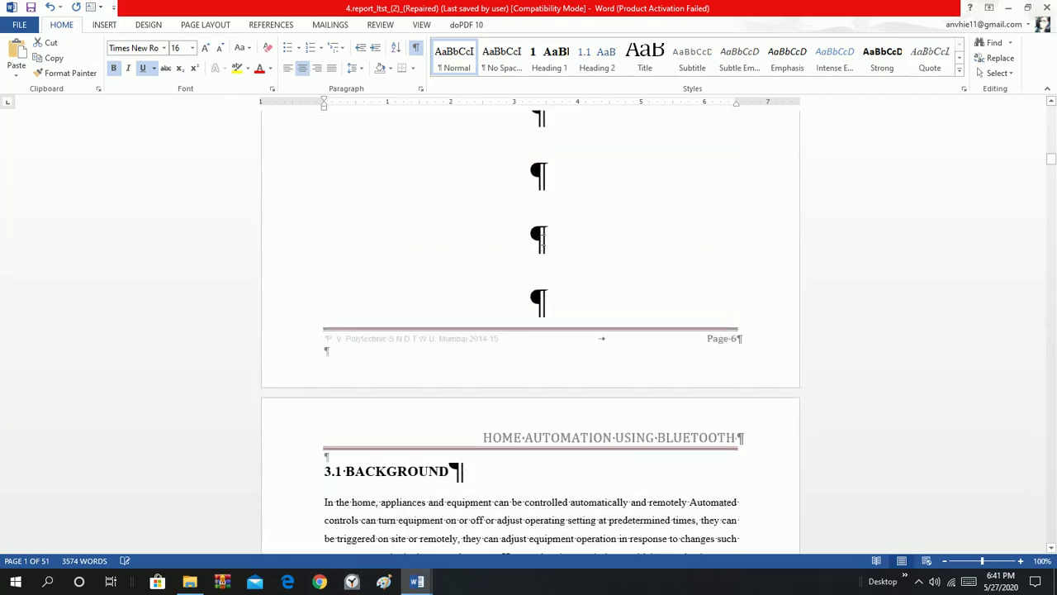
scroll(542, 239, "up", 15)
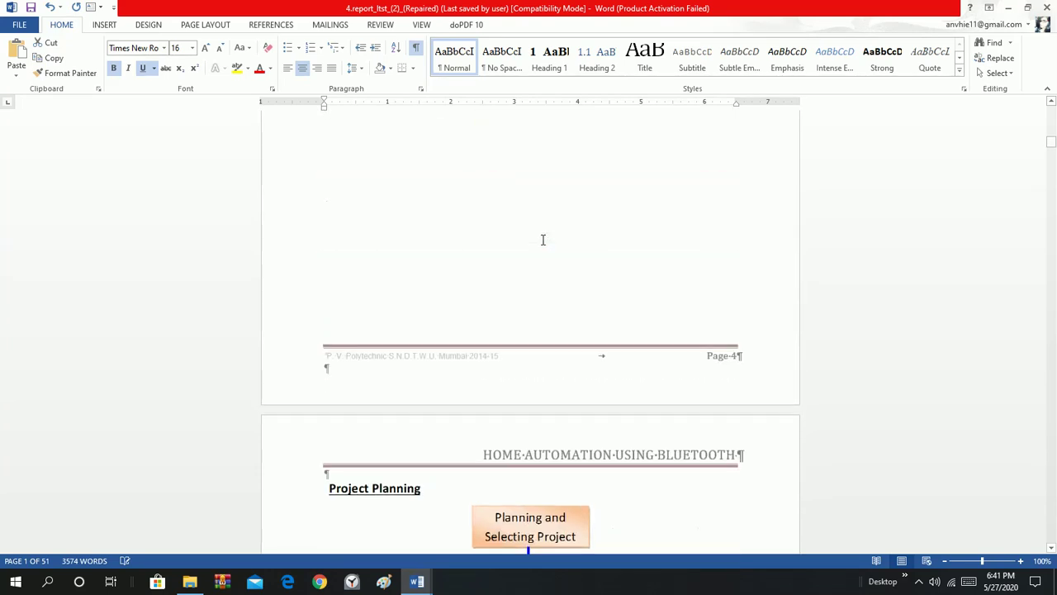
scroll(542, 238, "up", 10)
scroll(538, 243, "down", 15)
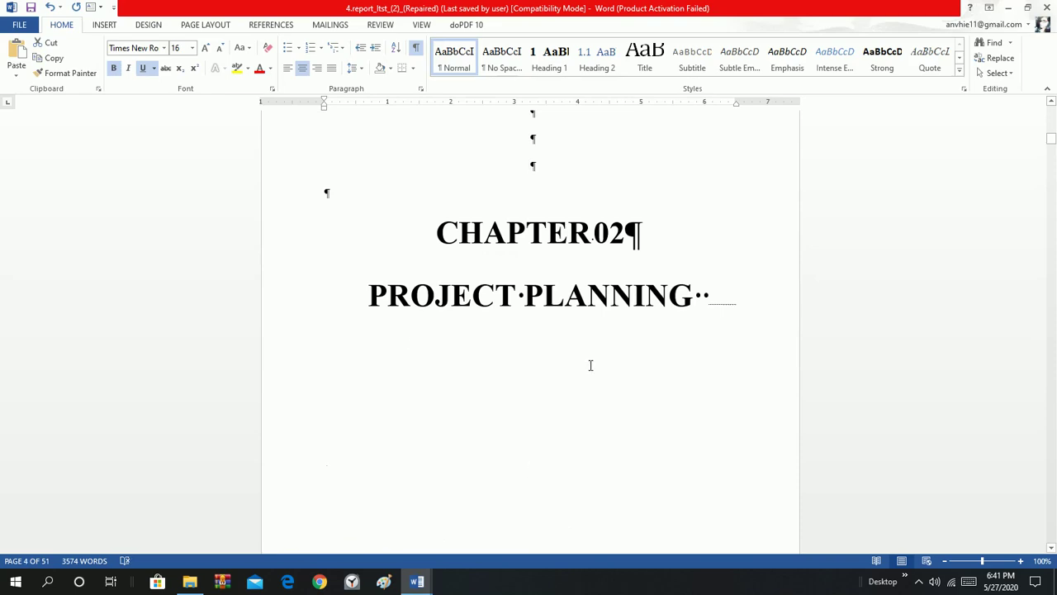
scroll(541, 340, "up", 10)
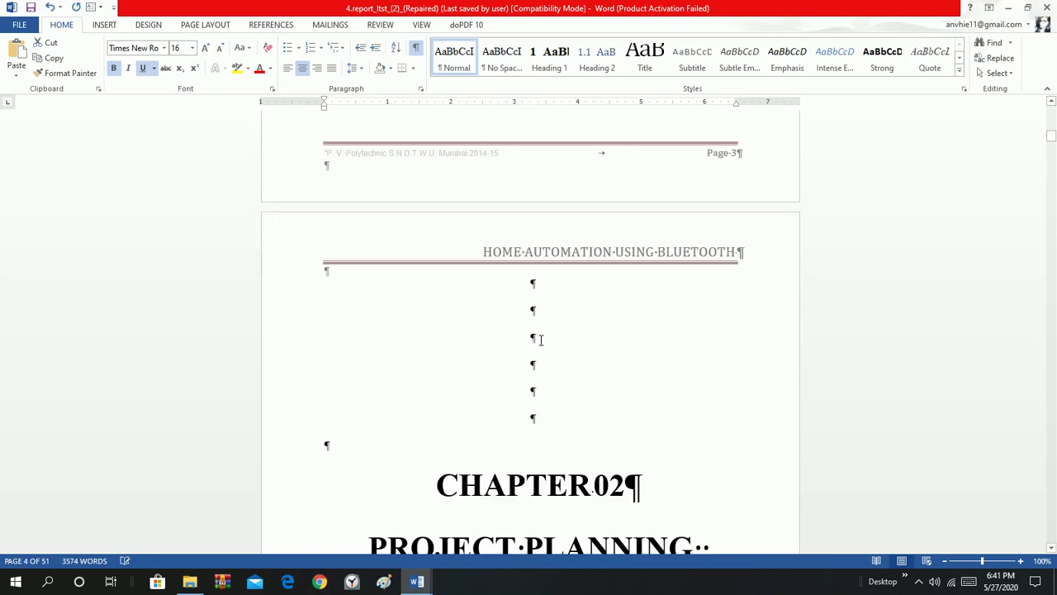
scroll(541, 340, "up", 5)
scroll(541, 341, "down", 10)
scroll(541, 340, "up", 8)
Select the Introduction heading and set its Heading 1 style's font to bold 14 pt Times New Roman.
scroll(540, 340, "up", 2)
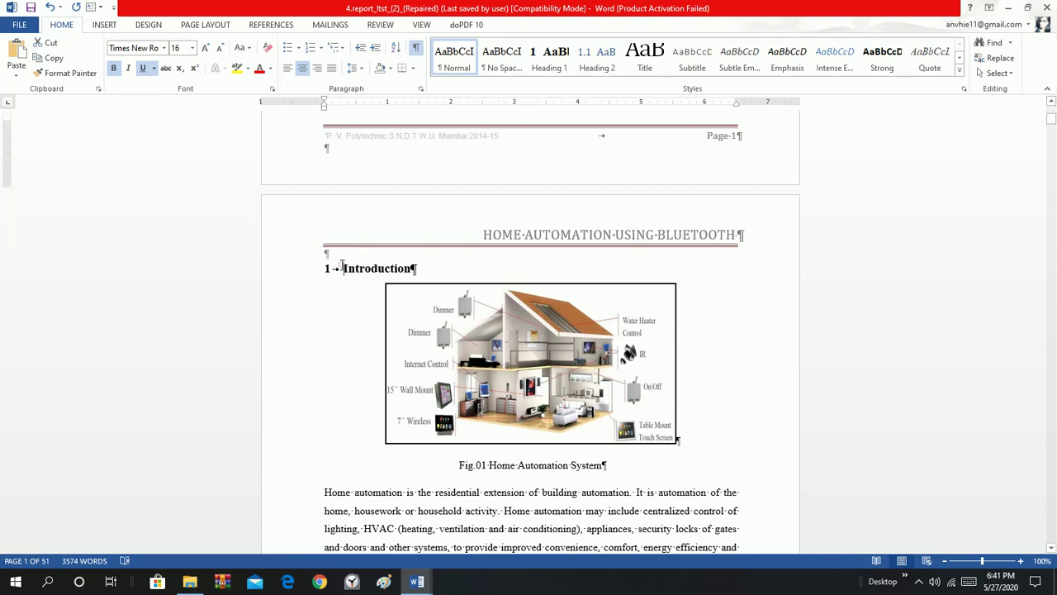
left_click_drag(343, 268, 418, 273)
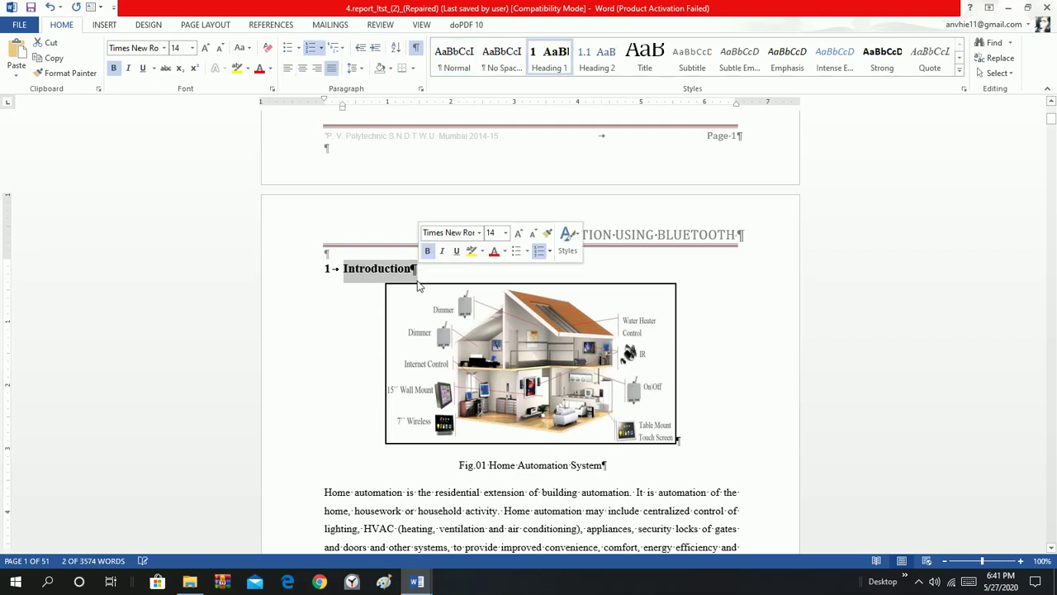
right_click(551, 69)
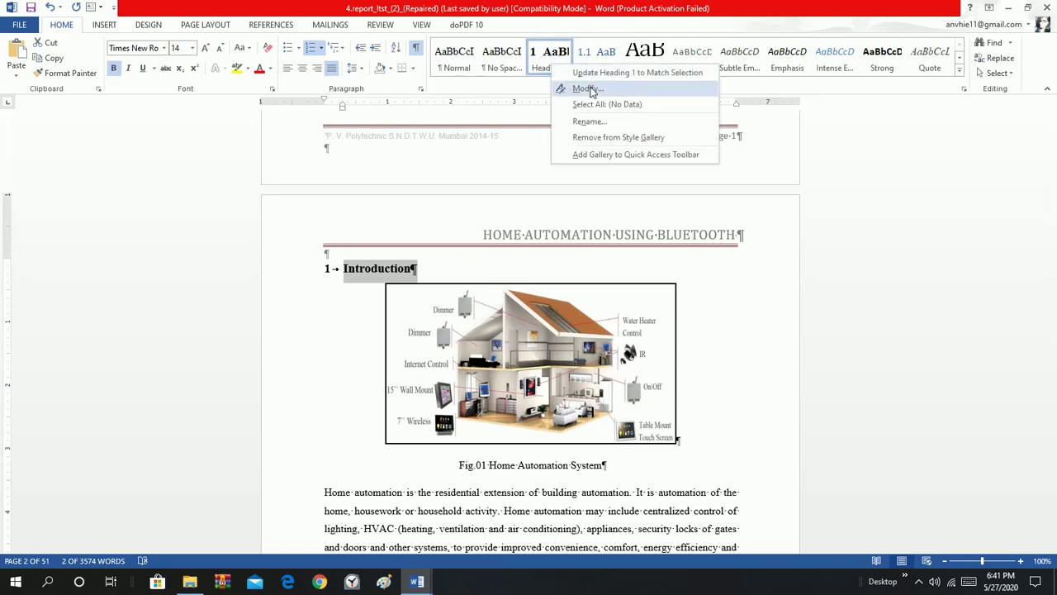
left_click(591, 88)
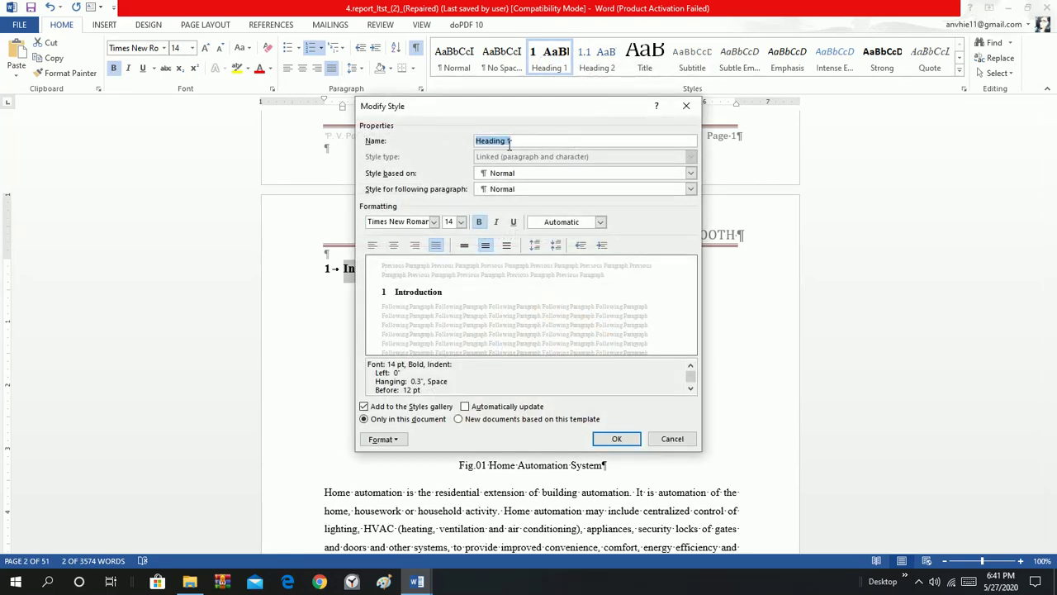
left_click(433, 221)
left_click(417, 266)
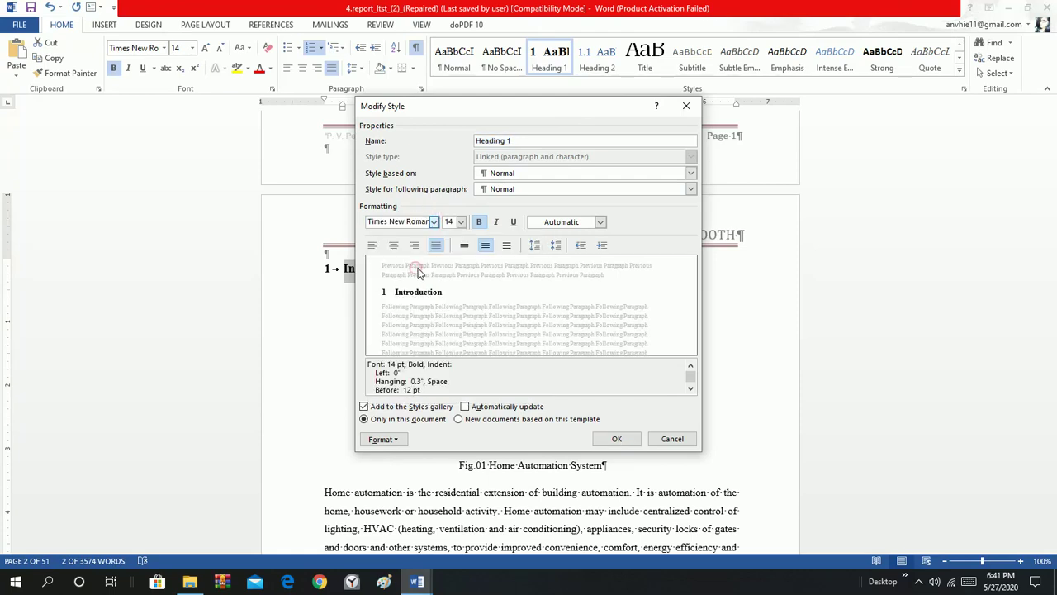
left_click(461, 221)
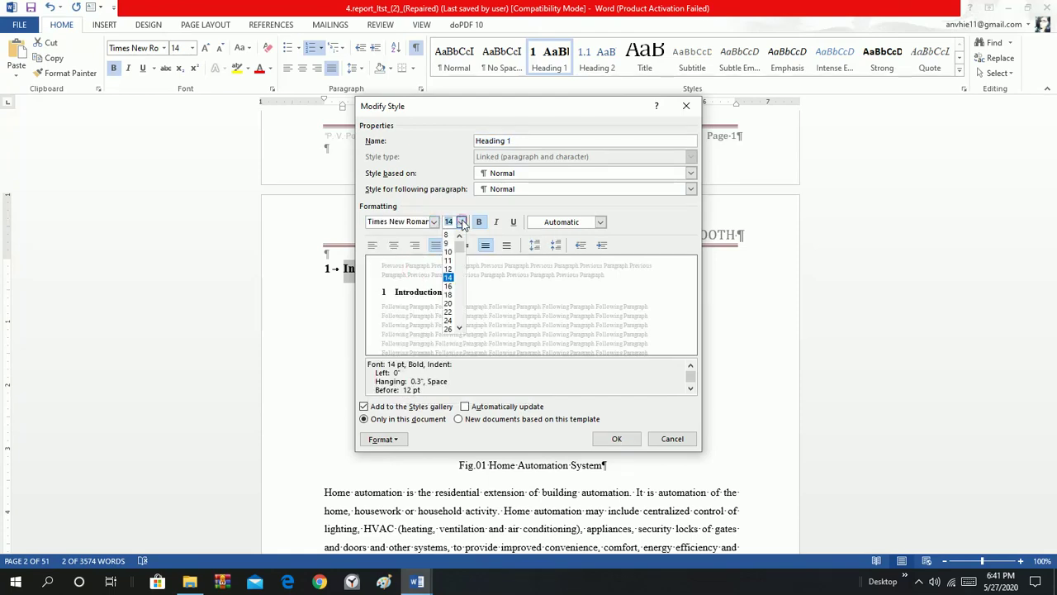
left_click(448, 279)
left_click(482, 220)
left_click(482, 220)
Set the Heading 1 style's font colour to Automatic, align it left and apply the style changes.
left_click(601, 221)
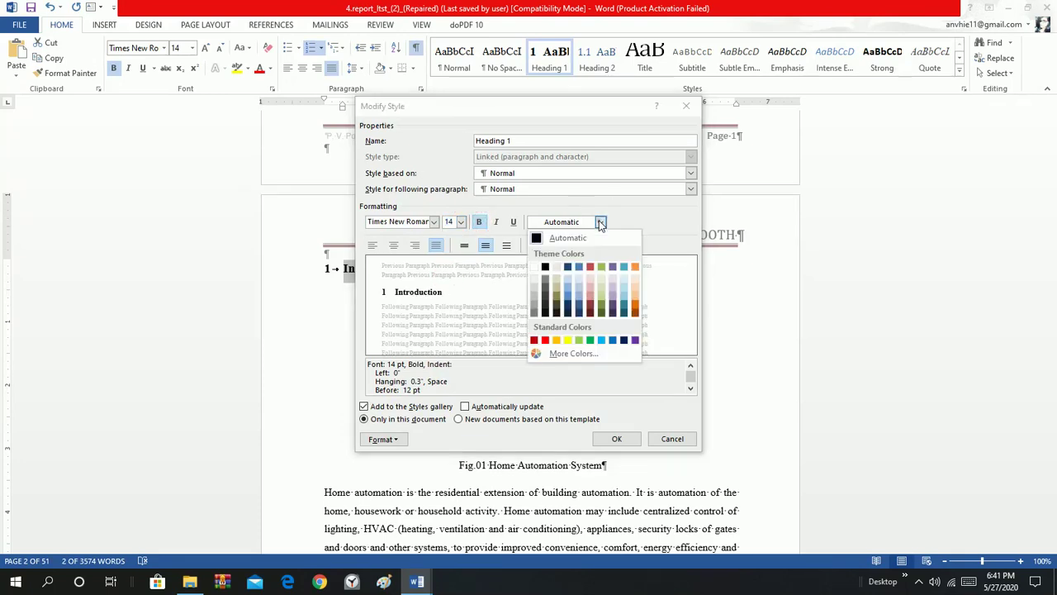
left_click(568, 238)
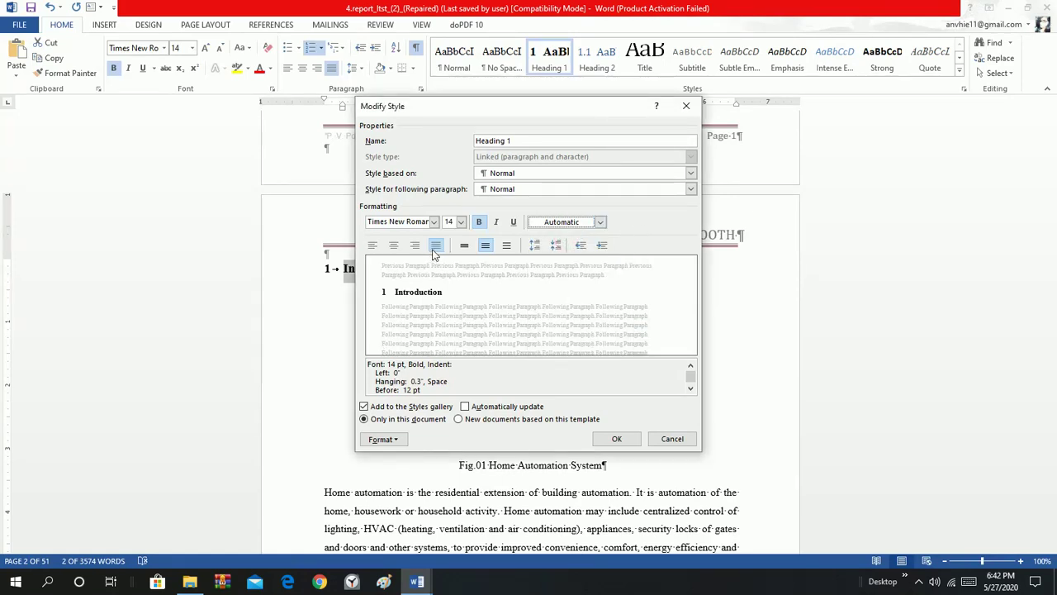
left_click(372, 246)
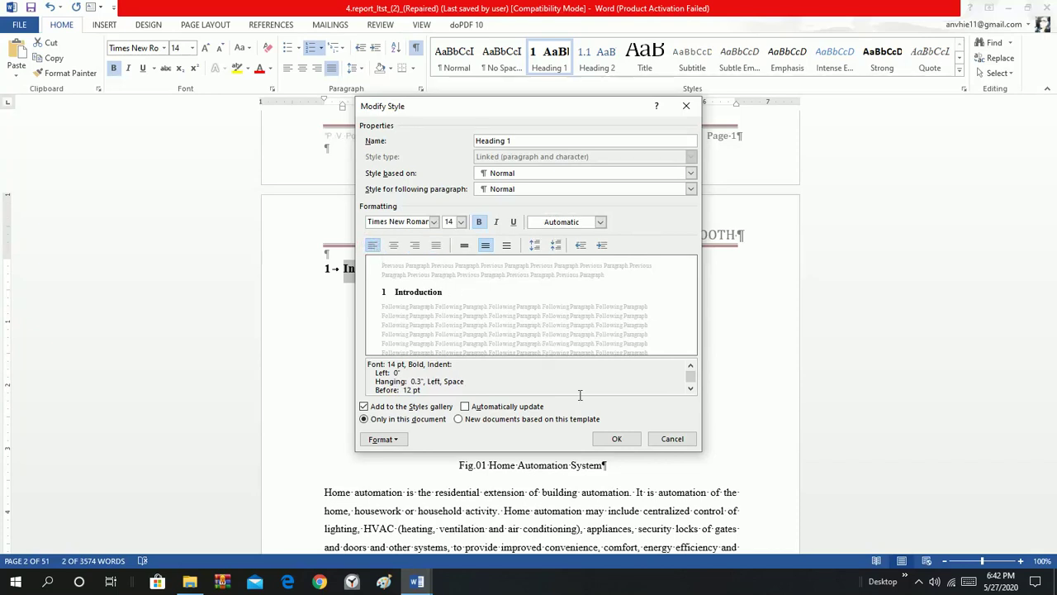
left_click(616, 439)
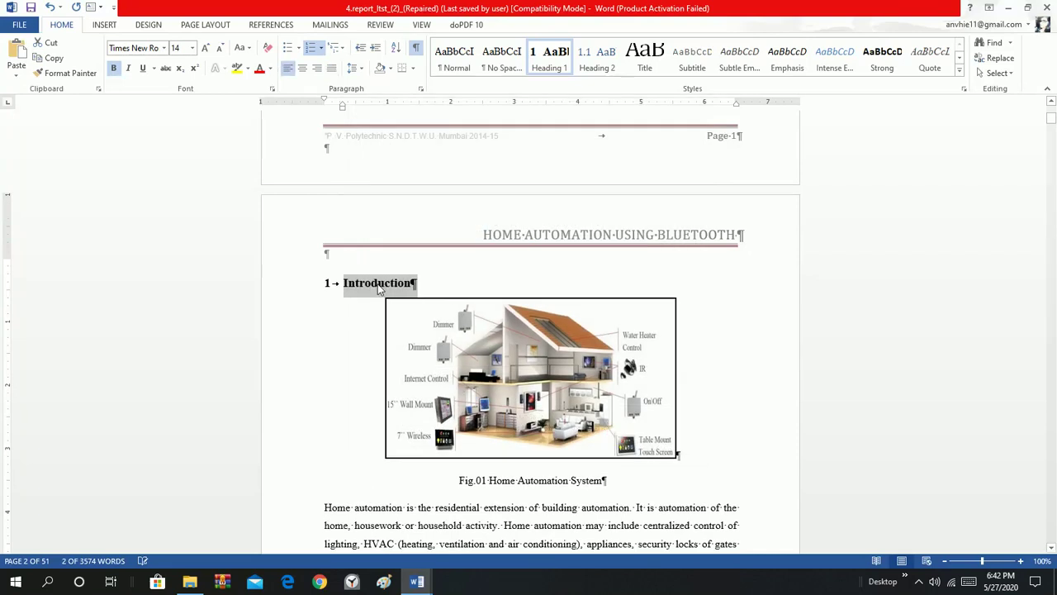
Apply the multilevel list numbered 1 Heading 1, 1.1 Heading 2, 1.1.1 Heading 3 to the Introduction heading.
left_click(345, 51)
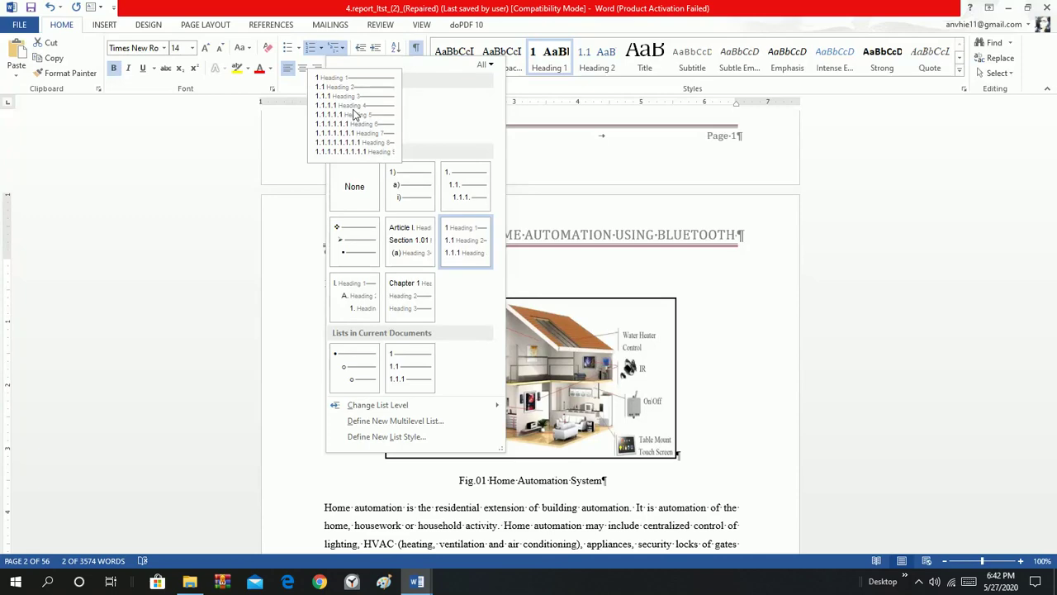
left_click(353, 114)
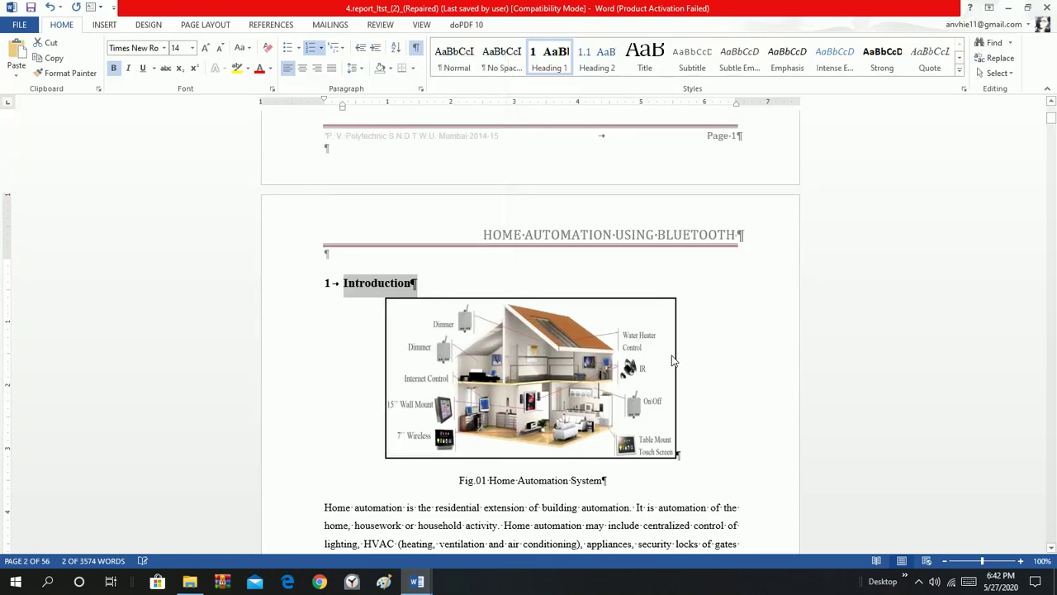
scroll(667, 360, "down", 3)
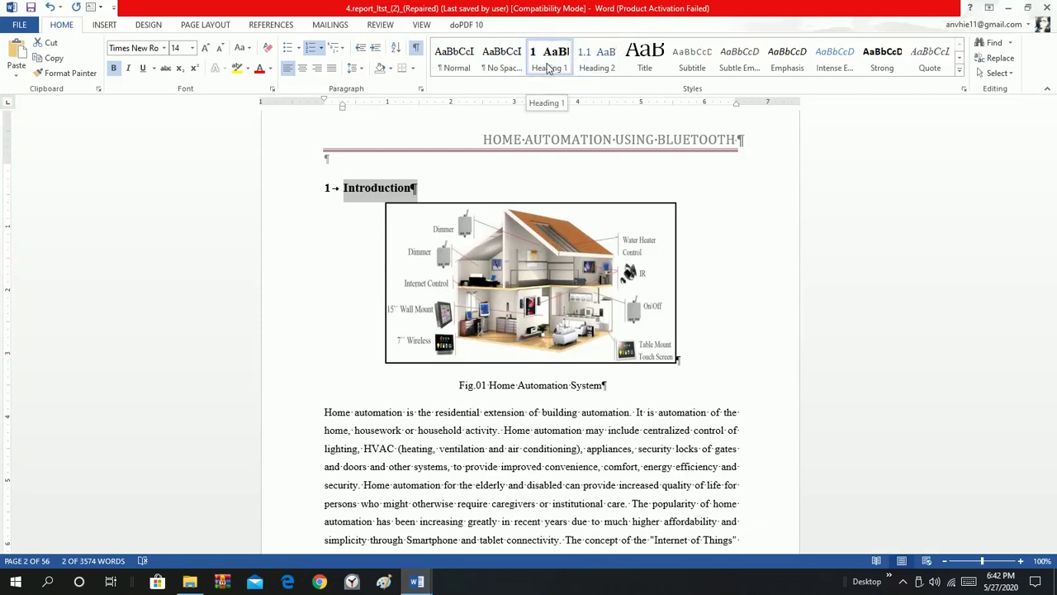
Select the introduction's body paragraphs below the Fig.01 caption and set their Normal style's font to 12 pt Times New Roman.
scroll(334, 395, "down", 3)
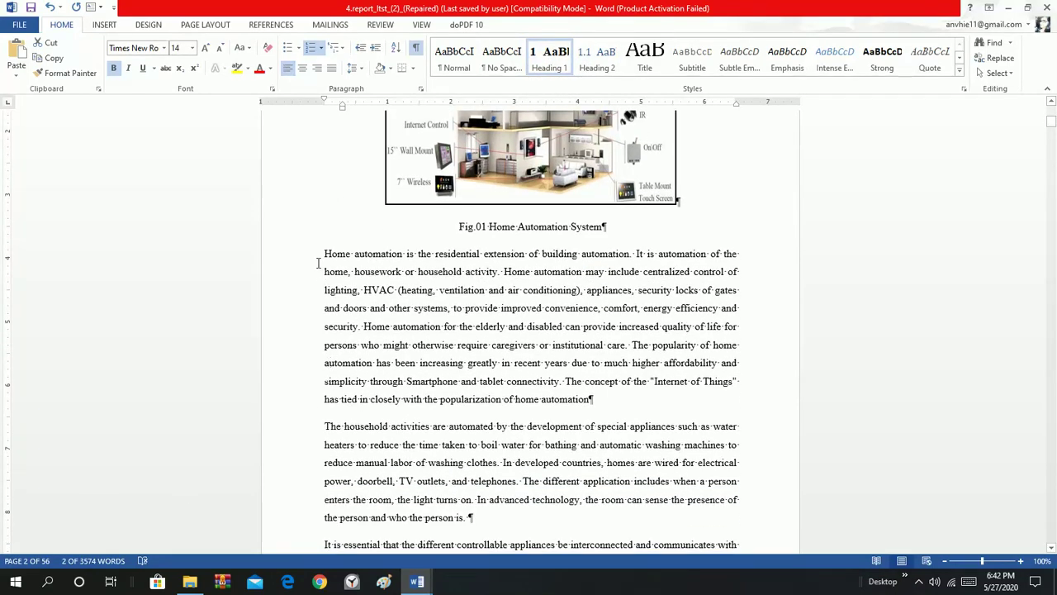
left_click(318, 262)
scroll(323, 266, "down", 1)
left_click_drag(325, 191, 453, 504)
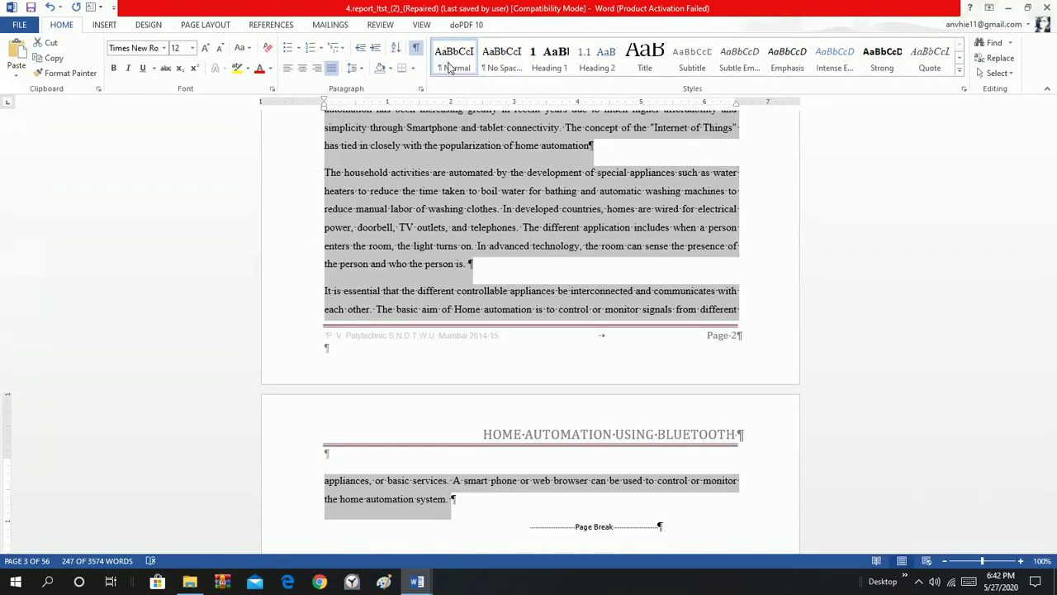
right_click(450, 68)
left_click(482, 88)
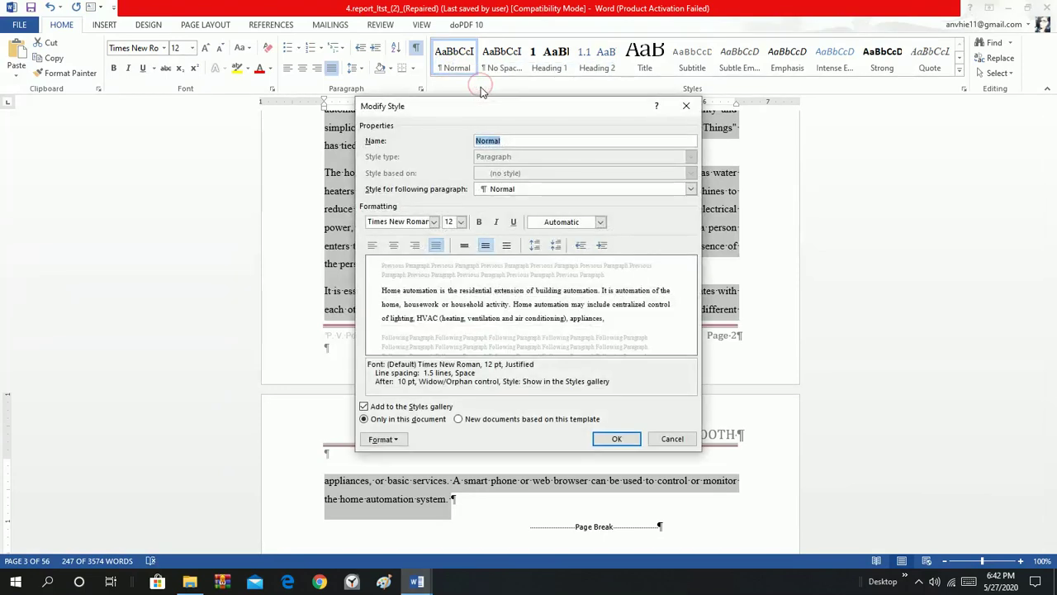
left_click(434, 222)
left_click(434, 266)
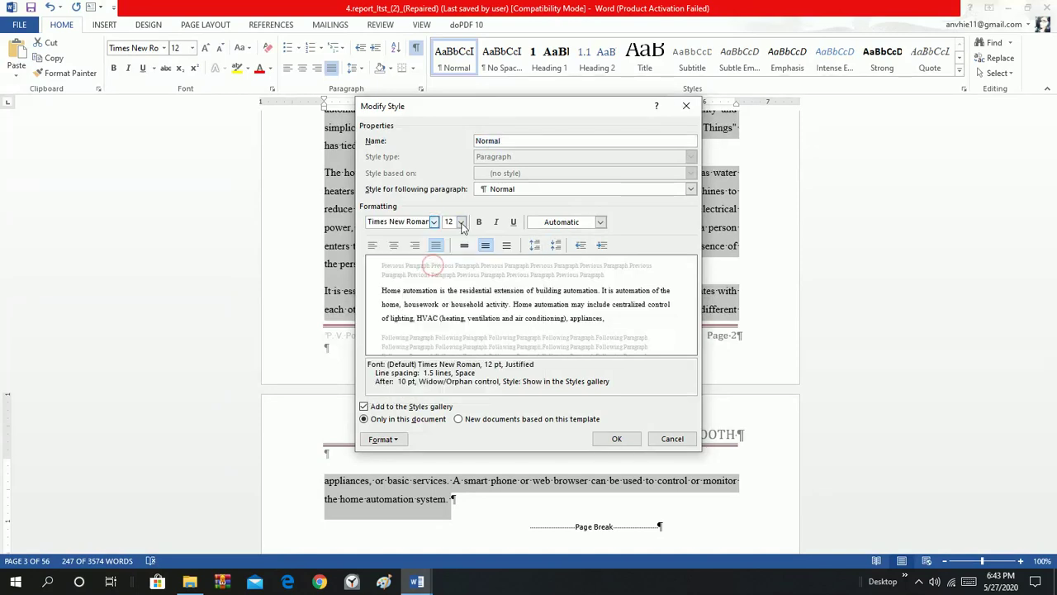
left_click(461, 221)
left_click(447, 268)
Set the Normal style's font colour to Automatic and its alignment to left.
left_click(601, 221)
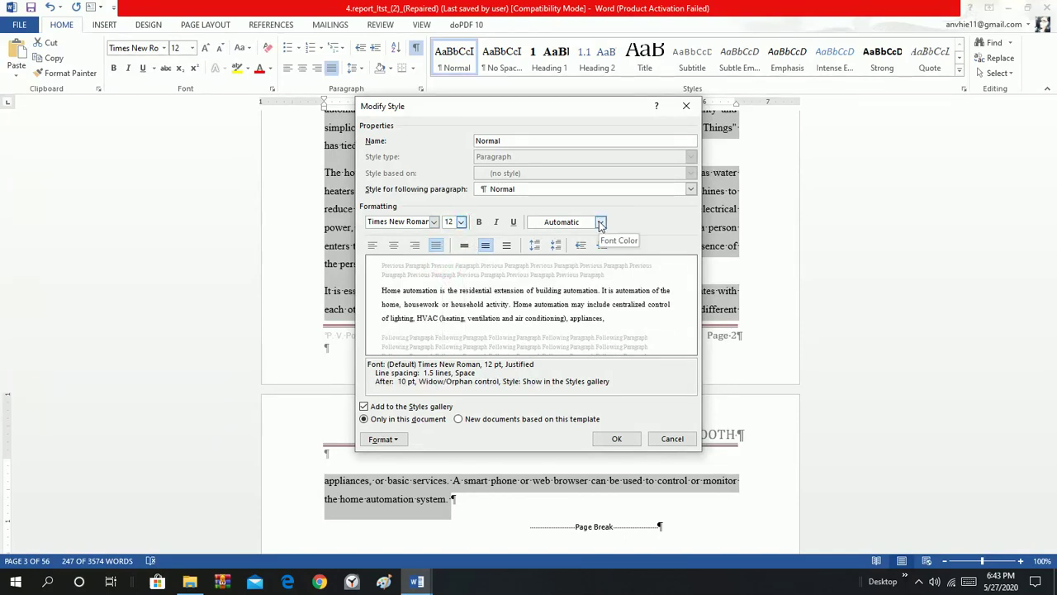
left_click(557, 243)
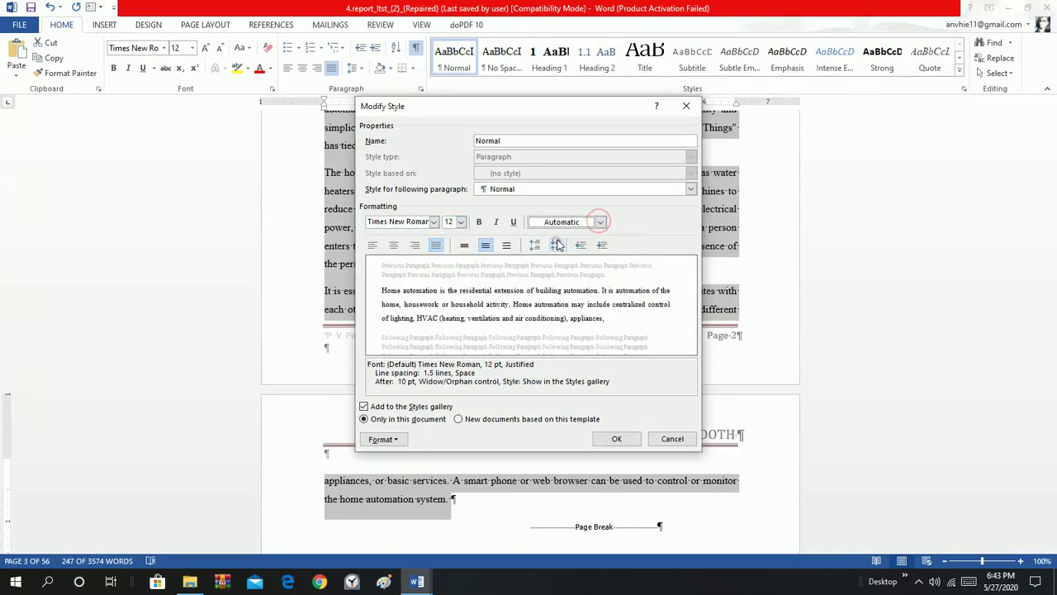
left_click(438, 249)
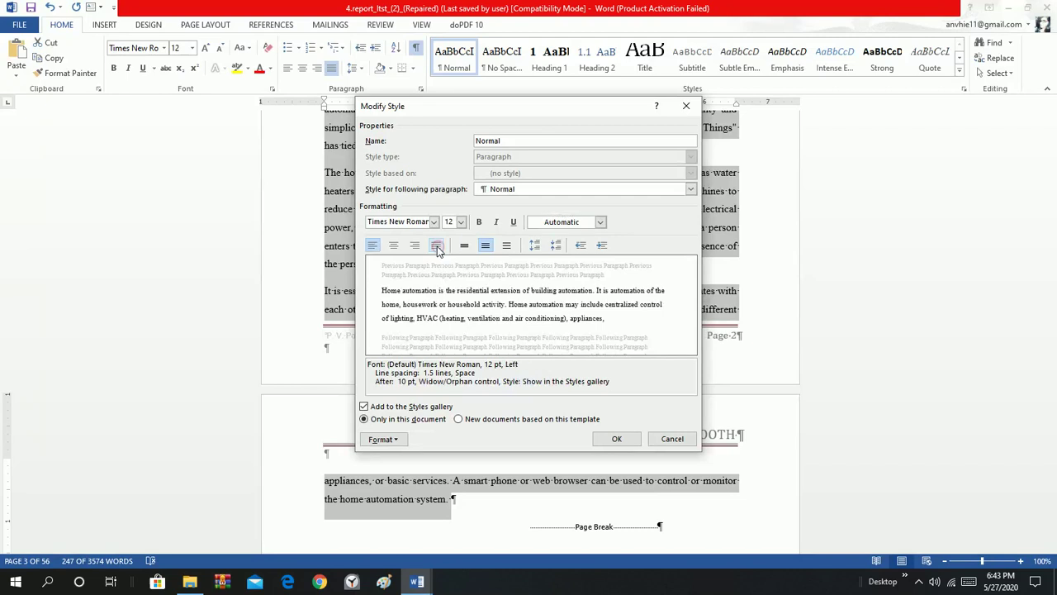
Try double and single line spacing for the Normal style, choose 1.5 lines and apply the style changes.
left_click(507, 246)
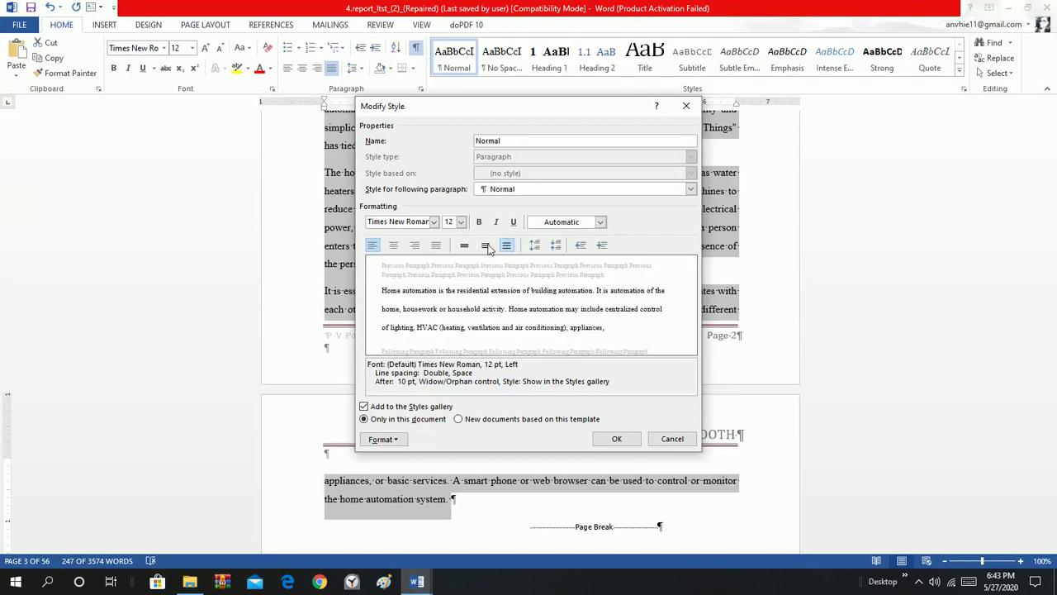
left_click(486, 247)
left_click(465, 246)
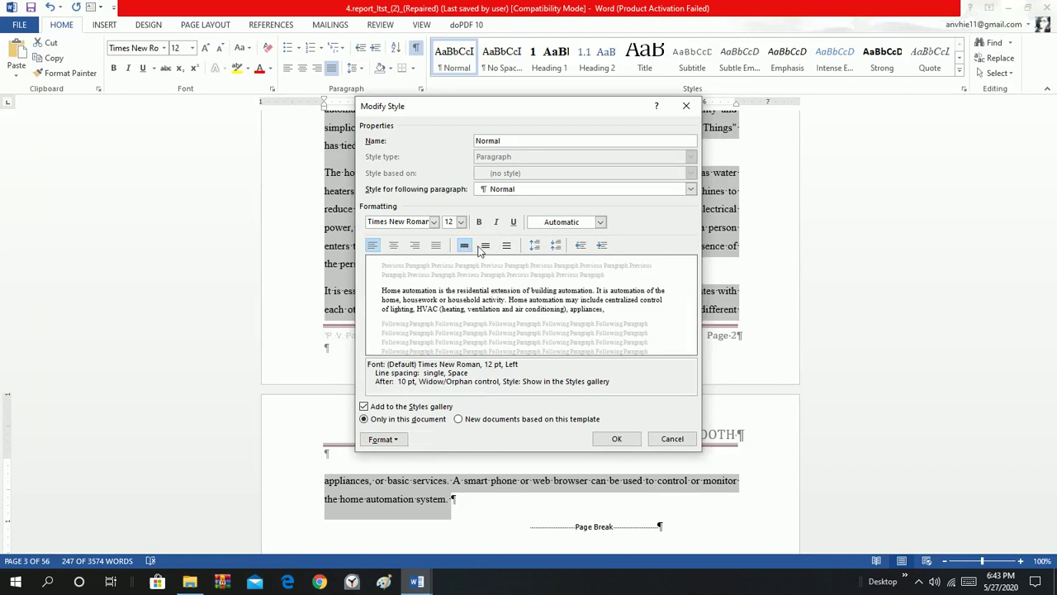
left_click(487, 246)
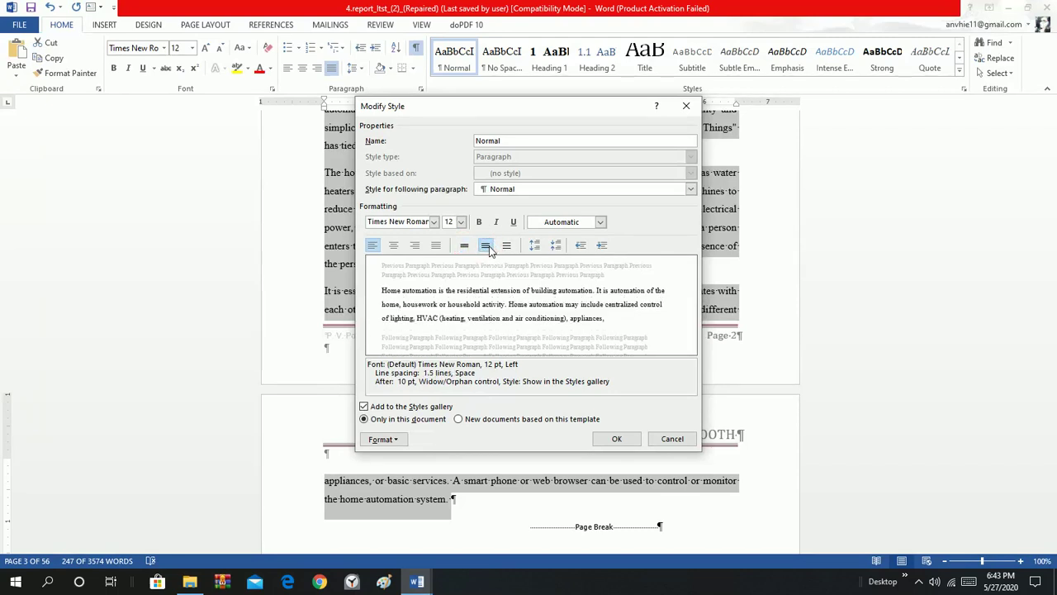
left_click_drag(423, 373, 462, 373)
left_click(616, 439)
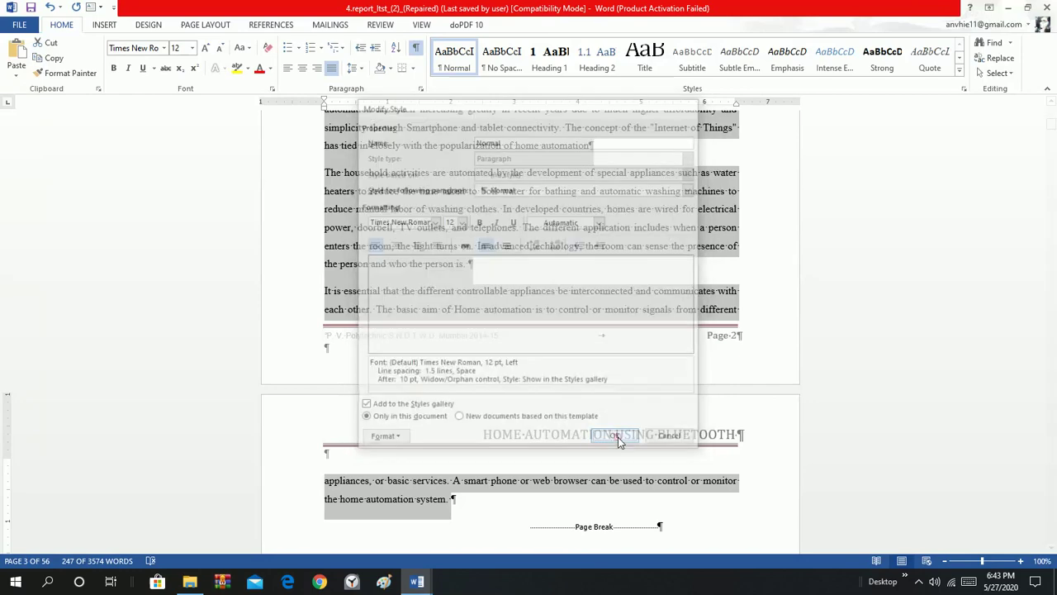
Modify the Normal style again to justify the paragraph text and apply the change.
scroll(426, 281, "up", 3)
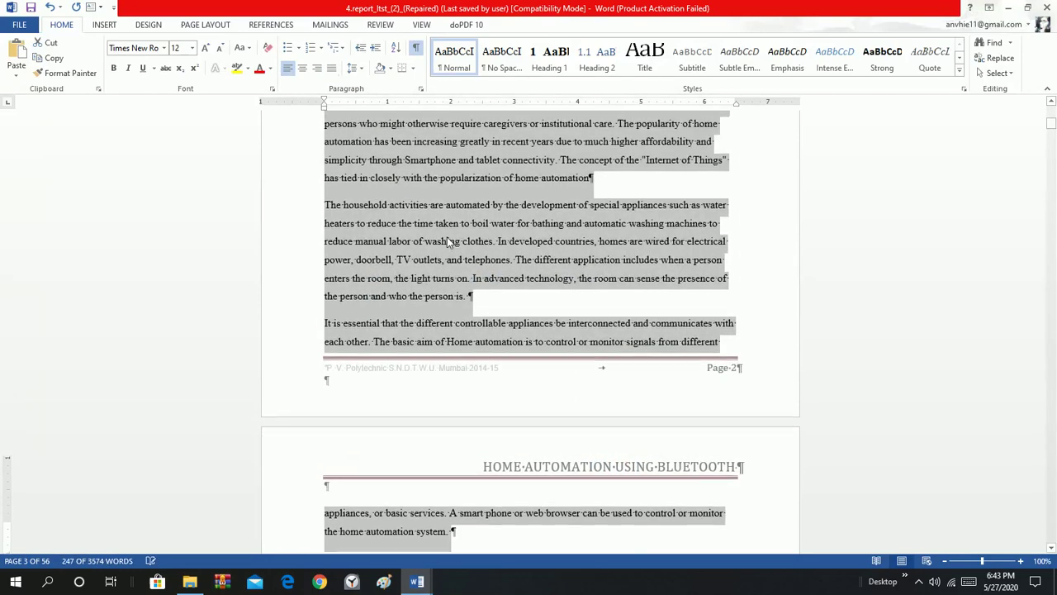
right_click(419, 222)
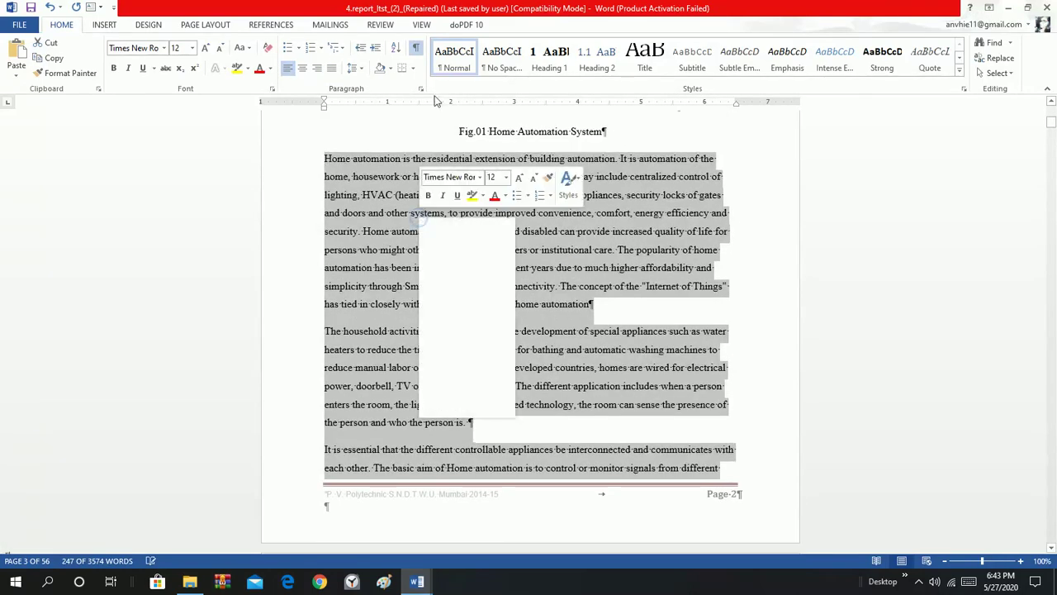
right_click(454, 58)
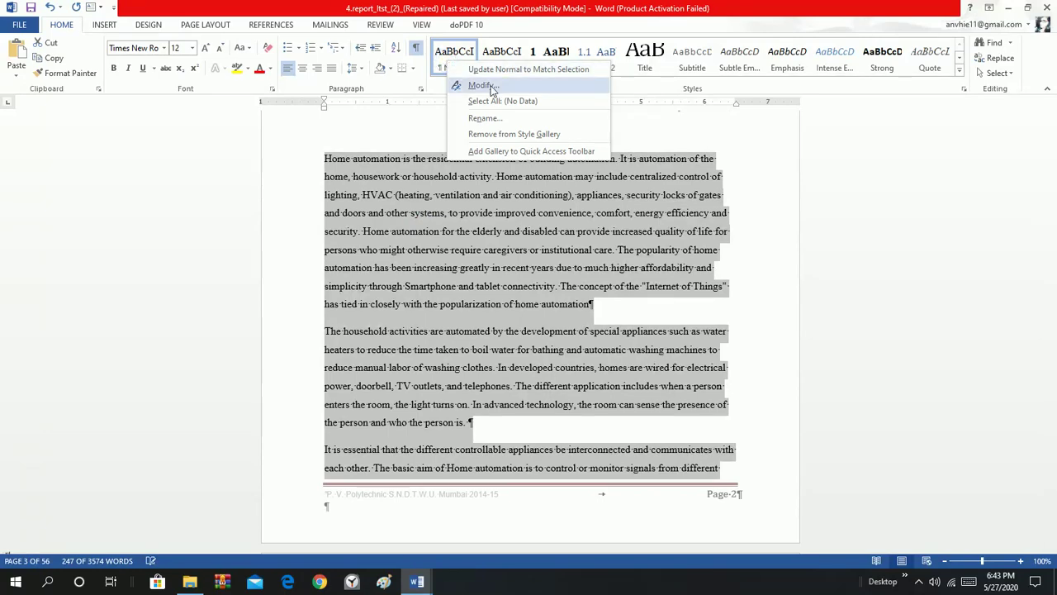
left_click(487, 86)
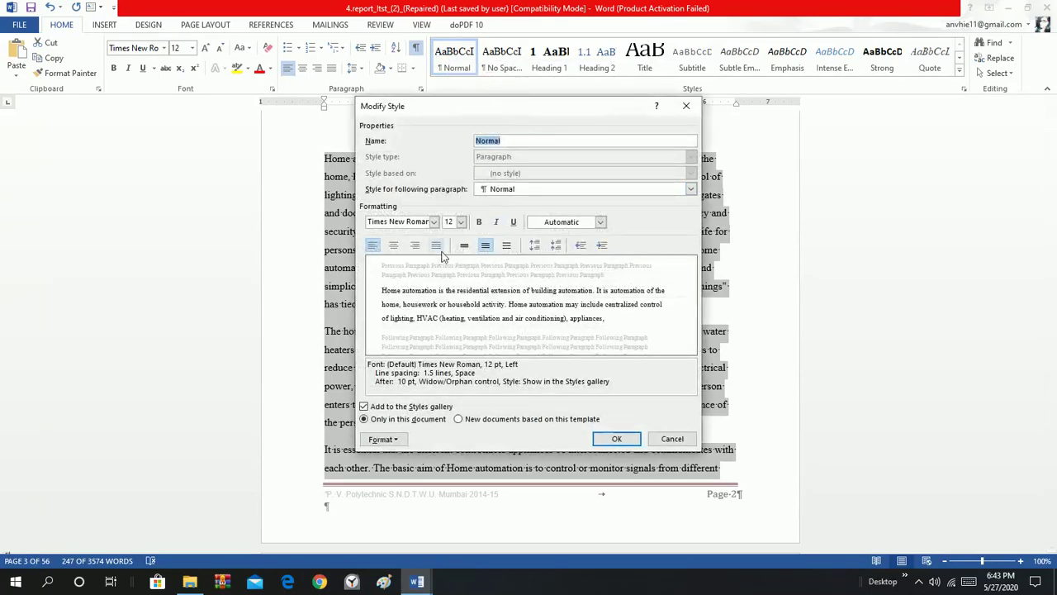
left_click(435, 244)
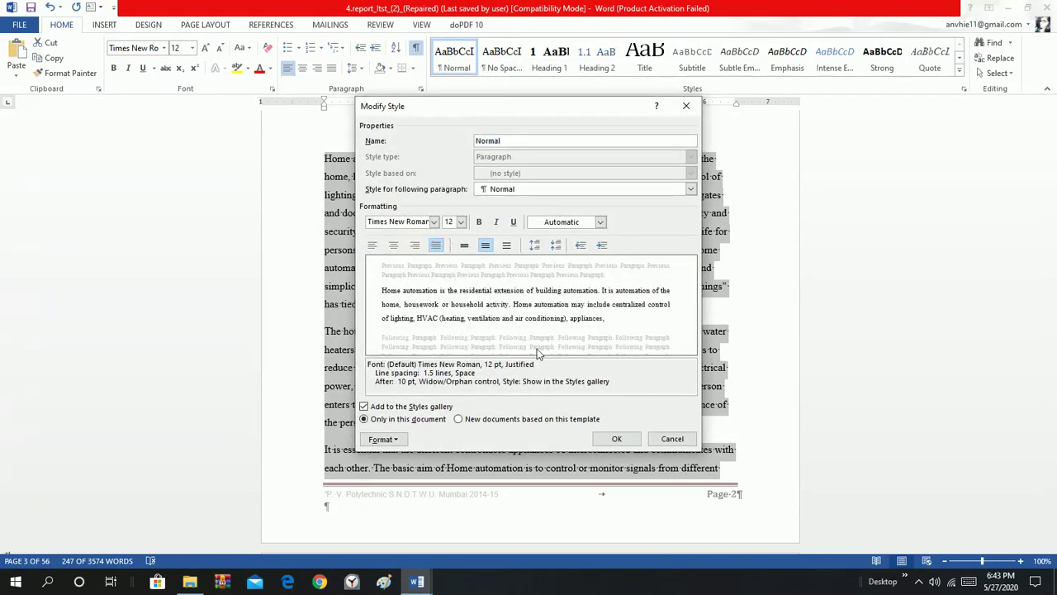
left_click(616, 439)
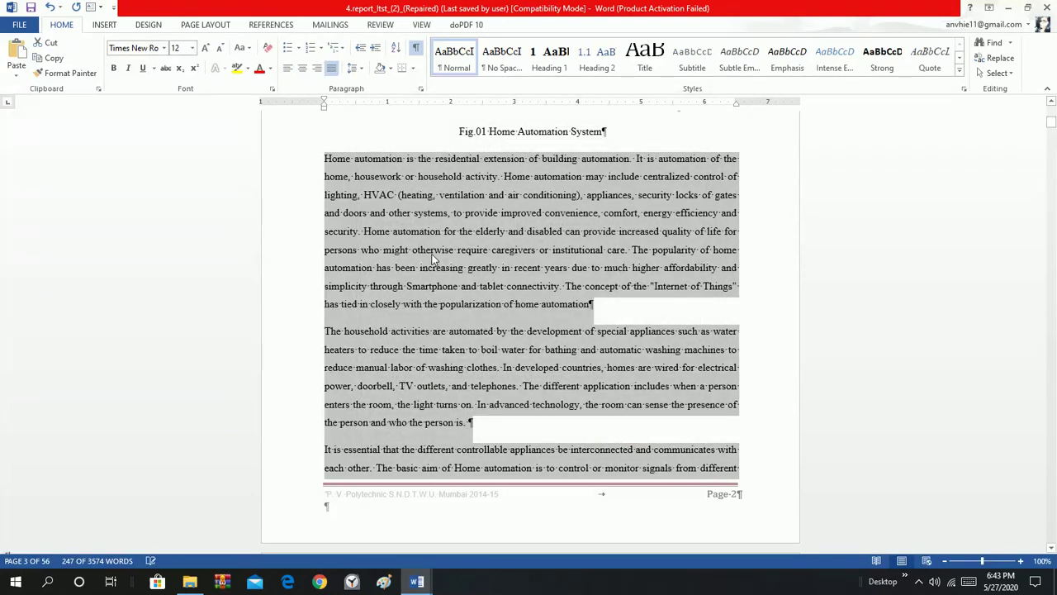
Select the BACKGROUND title of section 3.1 and apply the Heading 1 style to it.
scroll(431, 260, "up", 10)
scroll(430, 265, "down", 19)
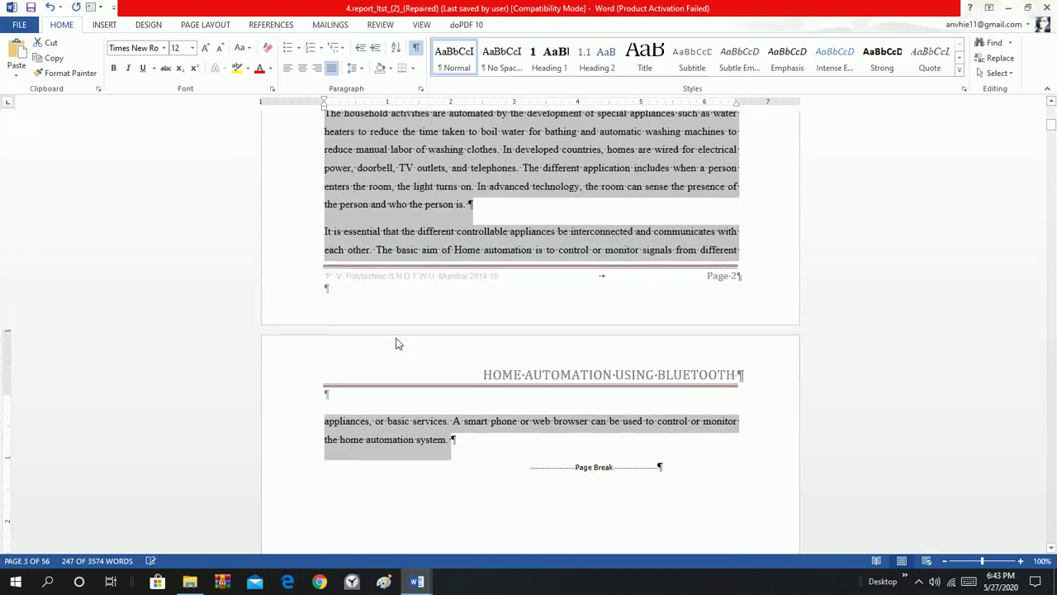
scroll(396, 344, "down", 20)
scroll(396, 339, "down", 15)
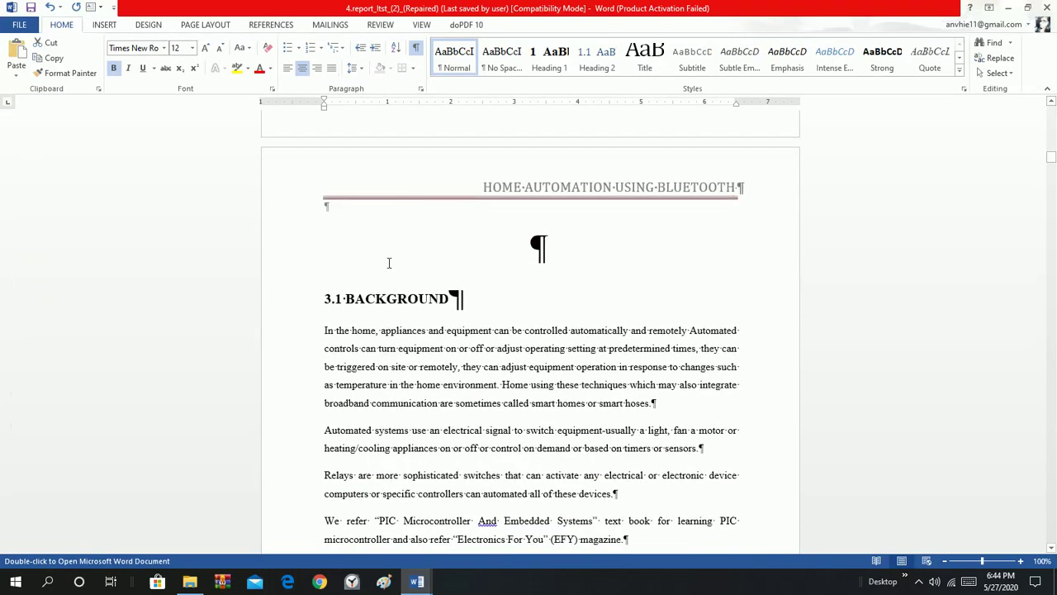
left_click_drag(346, 303, 463, 300)
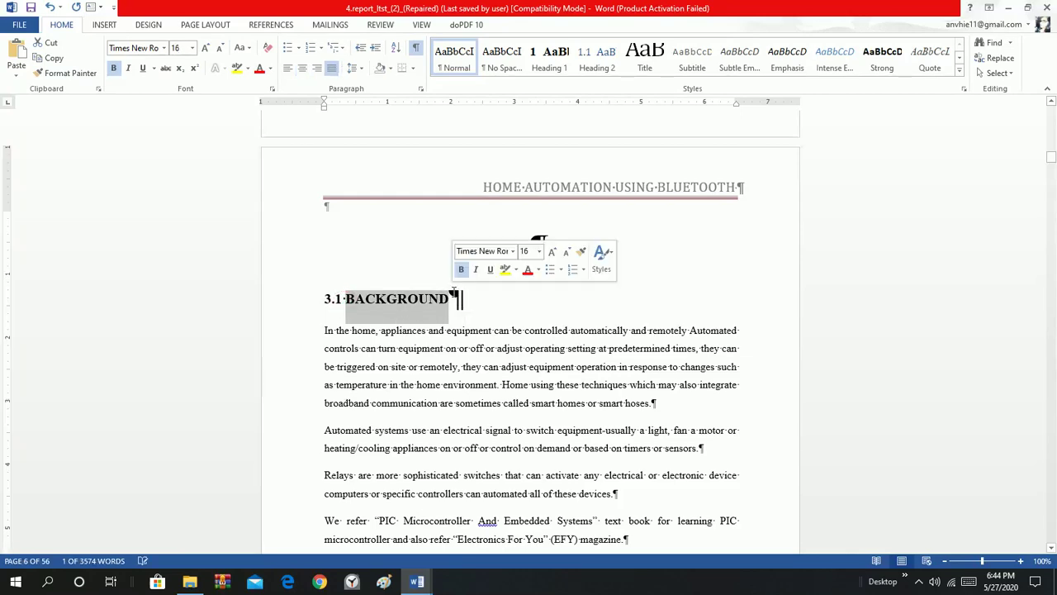
scroll(453, 292, "down", 8)
scroll(453, 294, "down", 7)
scroll(453, 295, "up", 9)
scroll(453, 294, "up", 5)
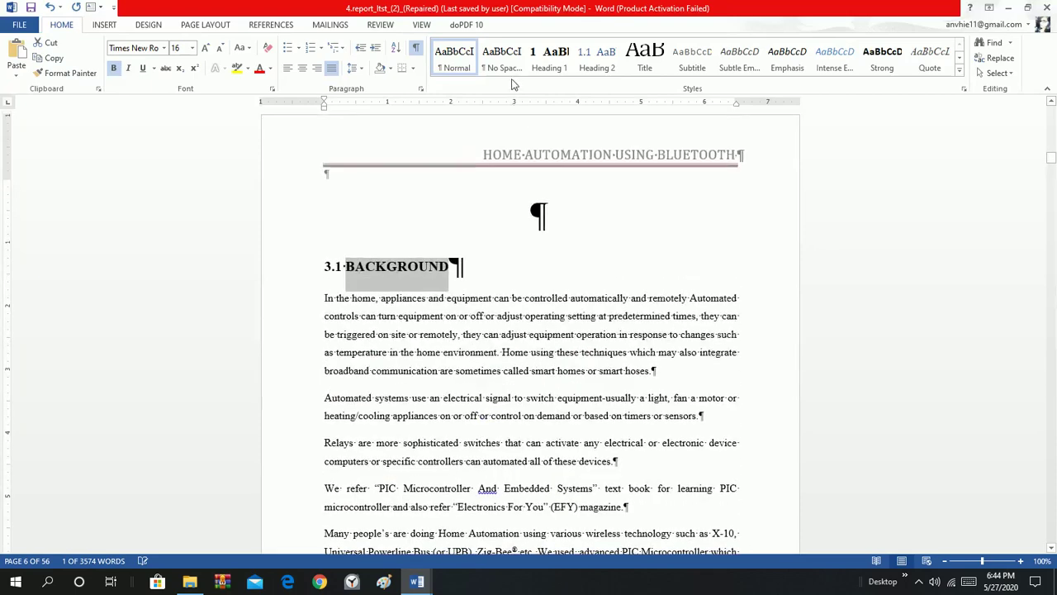
left_click(554, 61)
scroll(406, 320, "down", 20)
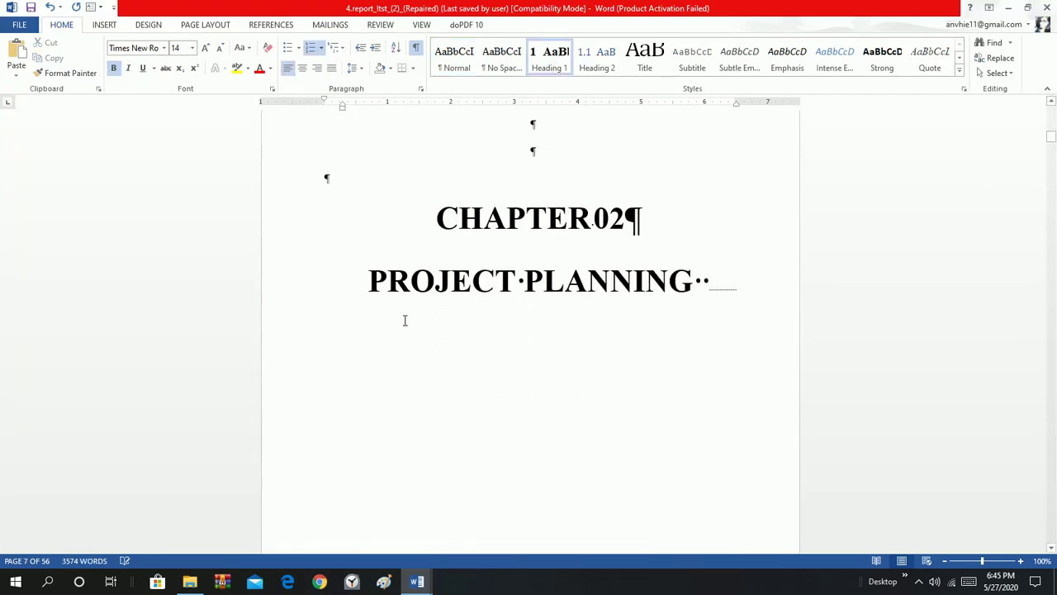
Select the body paragraphs under the BACKGROUND heading and check the Normal style's settings without changing them.
scroll(405, 321, "down", 18)
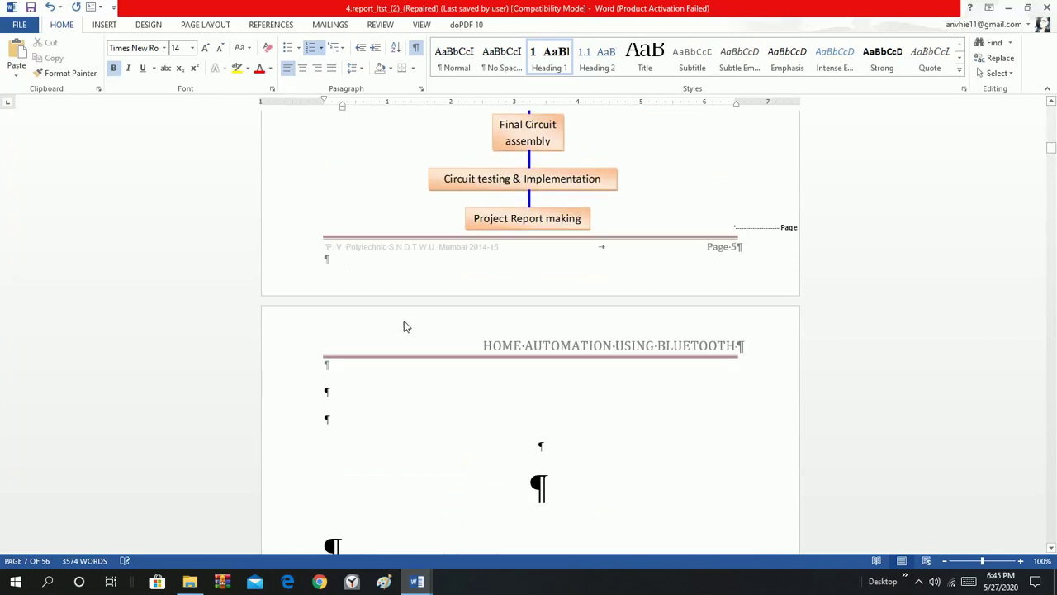
scroll(404, 321, "down", 8)
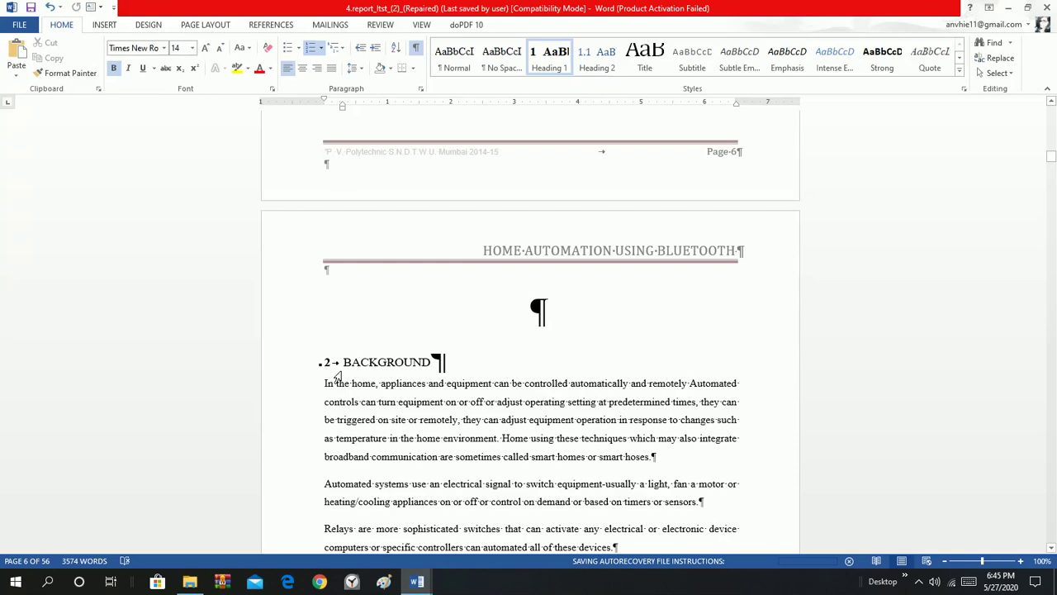
scroll(343, 371, "down", 10)
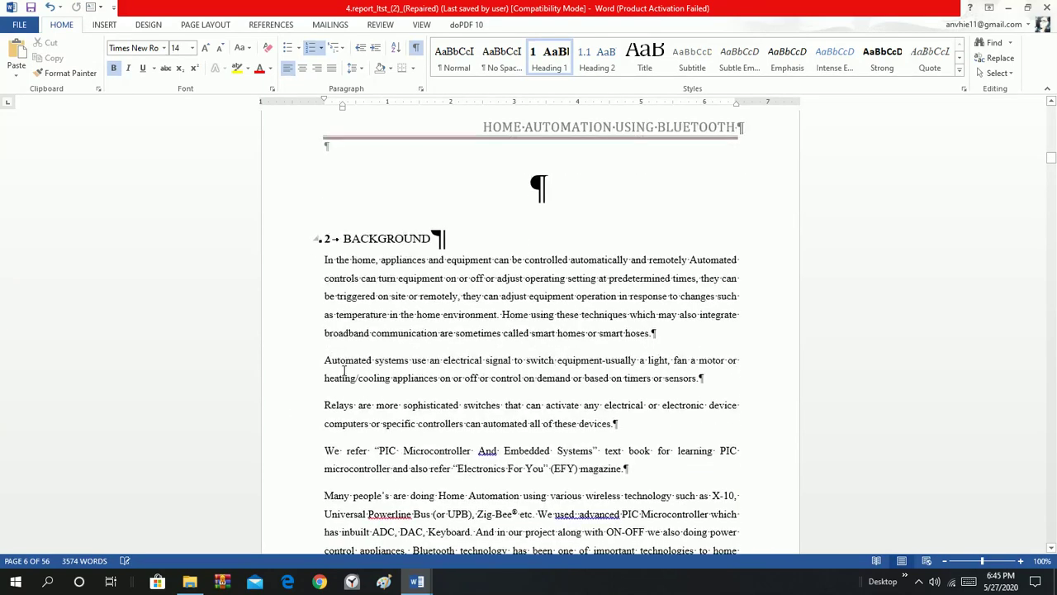
scroll(343, 375, "down", 3)
scroll(338, 377, "up", 10)
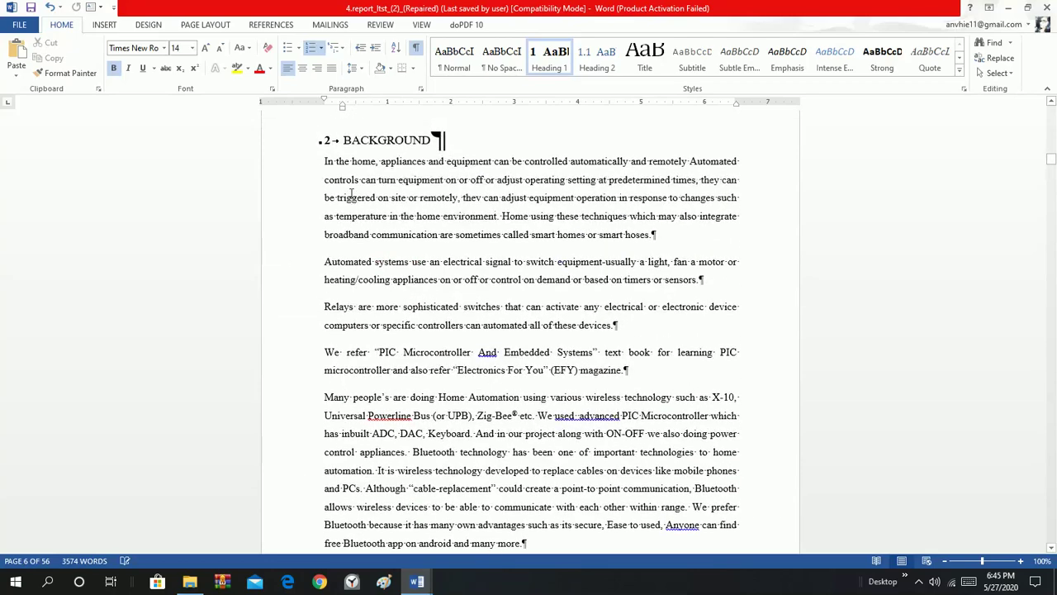
left_click_drag(324, 162, 568, 495)
mouse_move(535, 457)
left_mouse_down()
mouse_move(521, 442)
mouse_move(528, 452)
left_mouse_up()
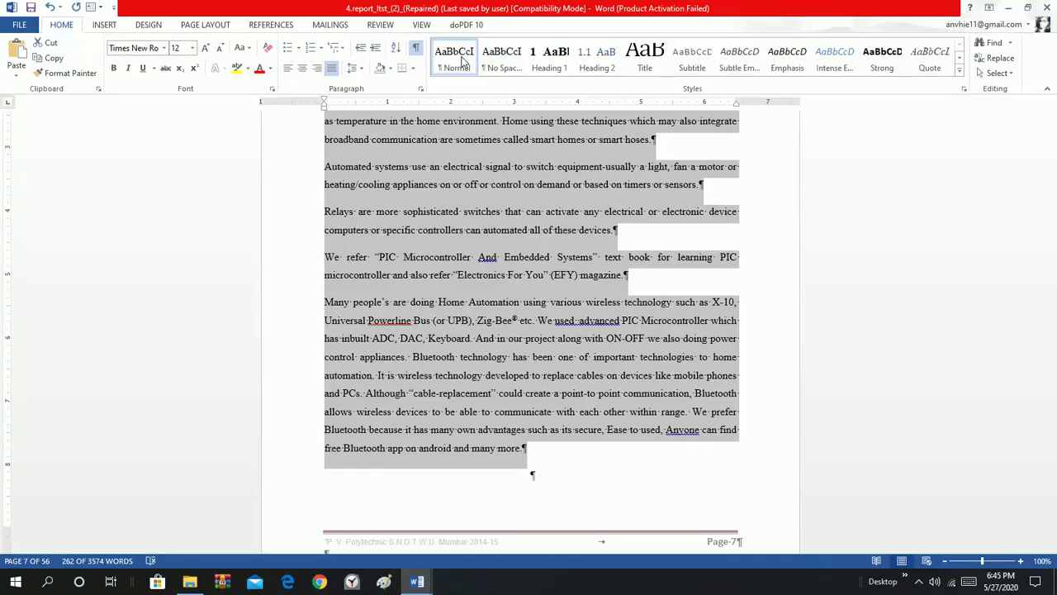
right_click(461, 60)
left_click(494, 81)
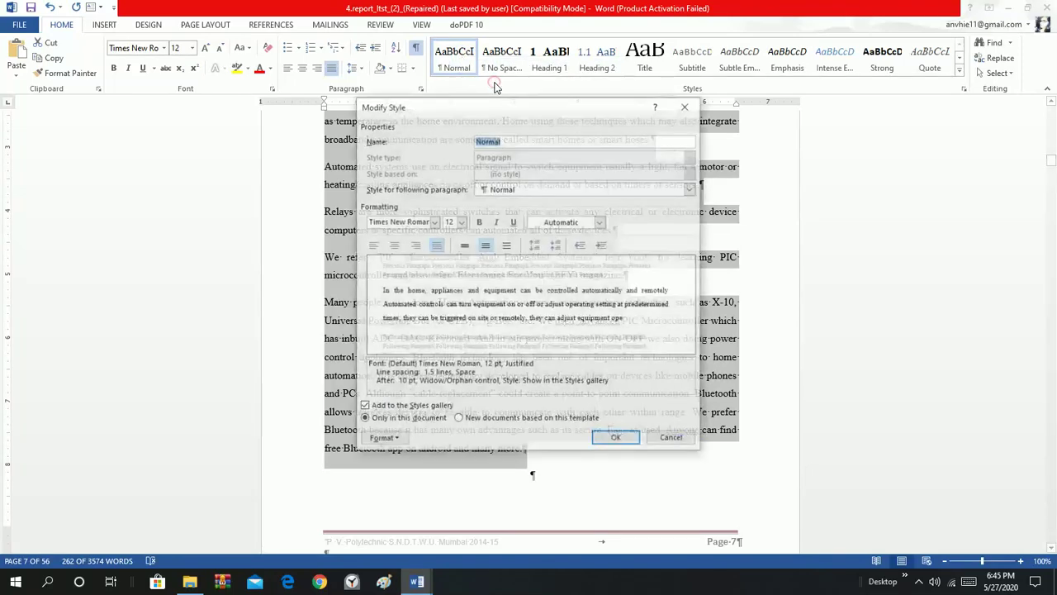
key("Escape")
left_click(428, 258)
Delete the empty paragraph after the Background section's last paragraph, and toggle the formatting marks off and back on.
scroll(413, 264, "up", 1)
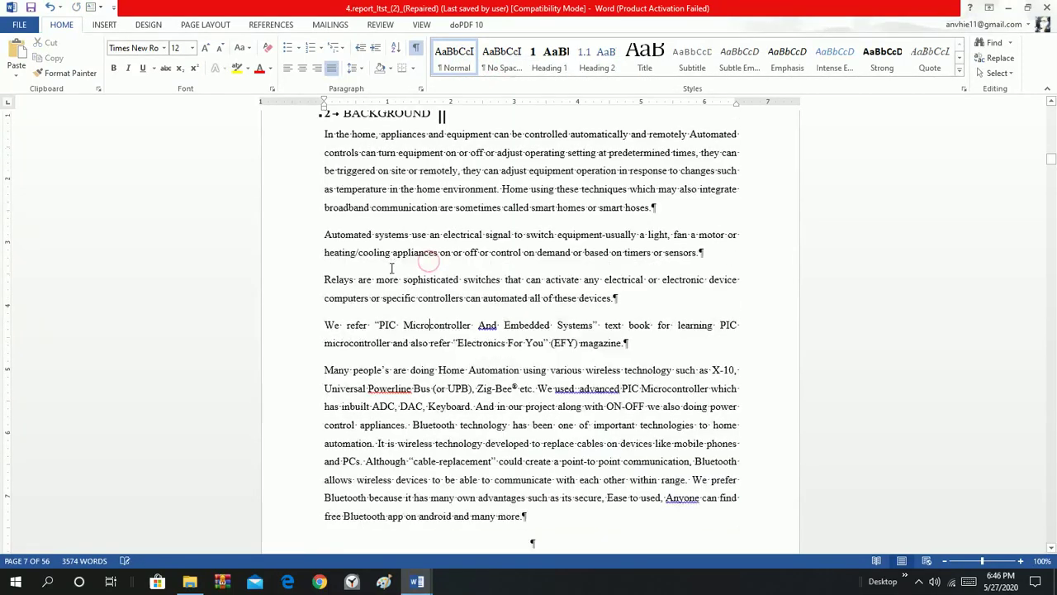
scroll(391, 267, "up", 1)
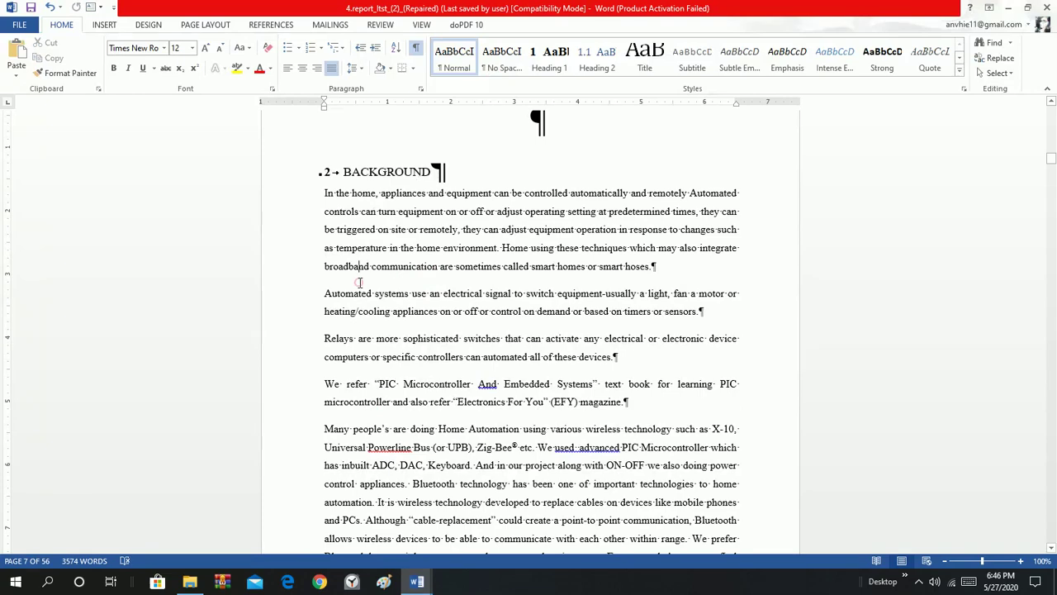
scroll(413, 289, "down", 2)
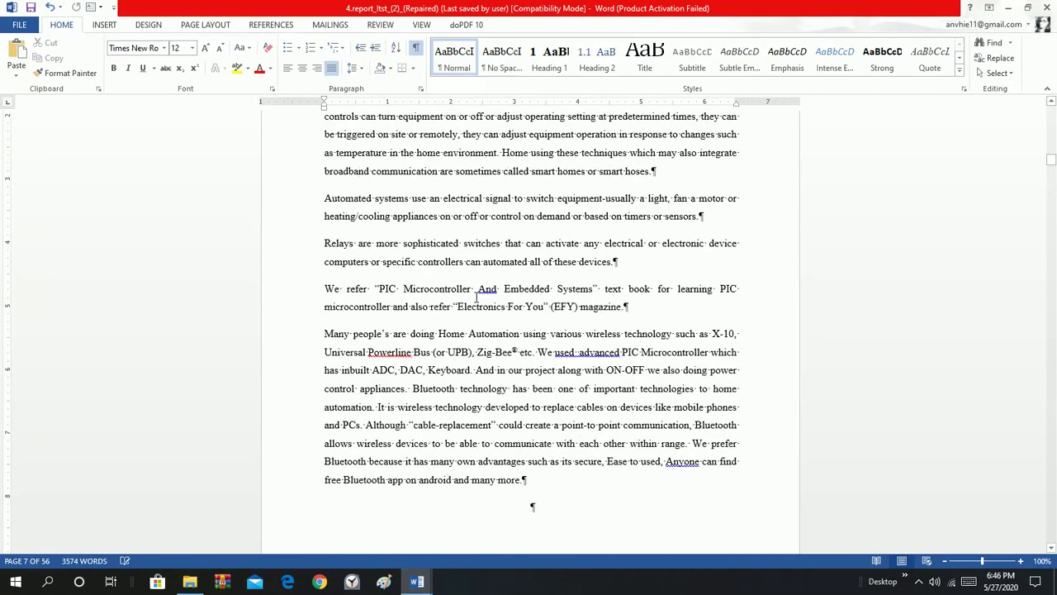
scroll(477, 299, "down", 10)
scroll(474, 297, "up", 3)
scroll(477, 298, "up", 2)
left_click(546, 171)
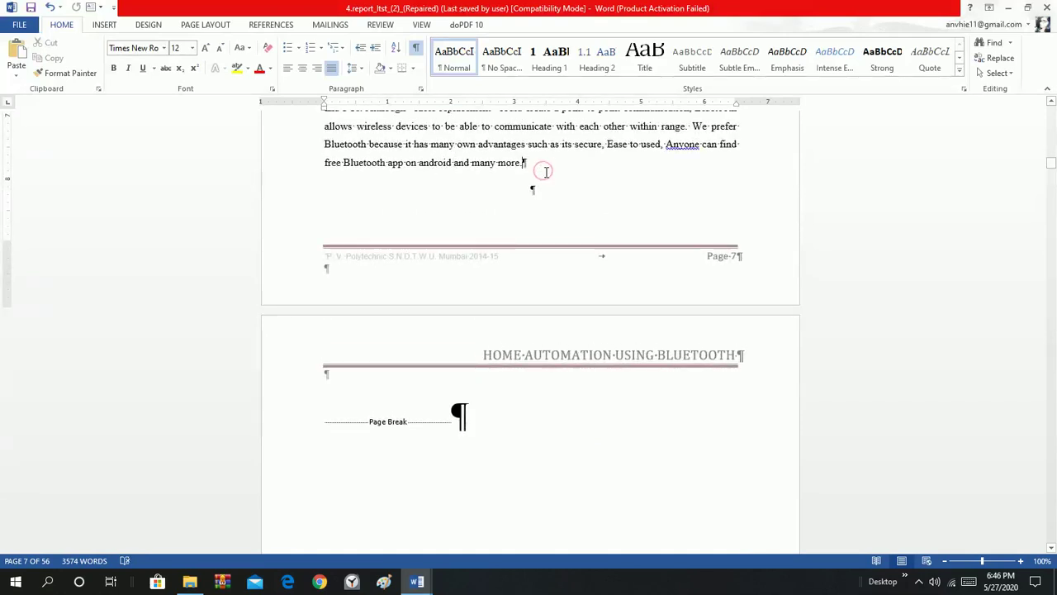
key("Delete")
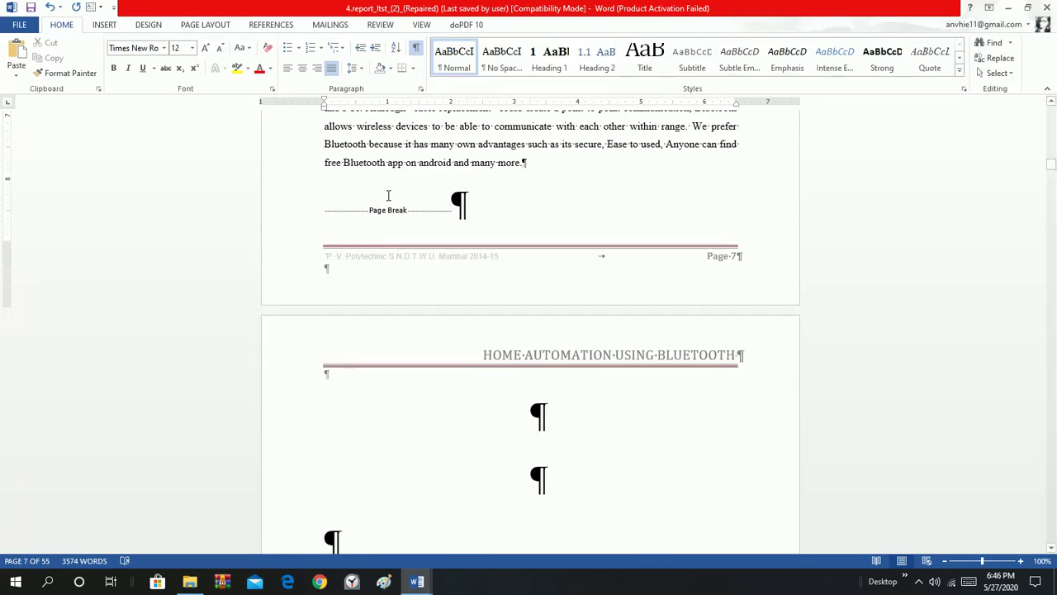
left_click(420, 51)
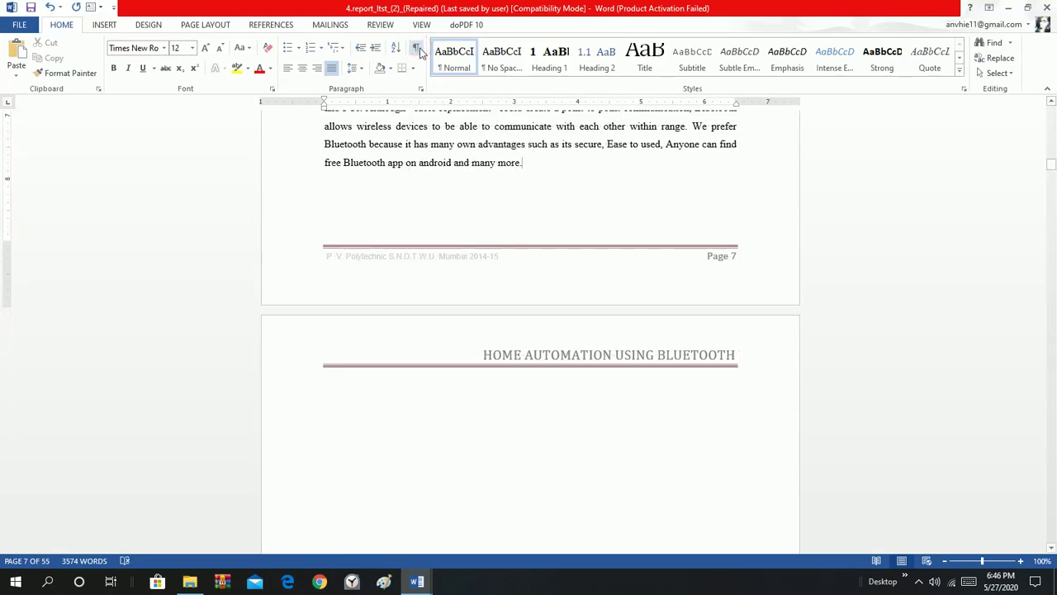
left_click(421, 51)
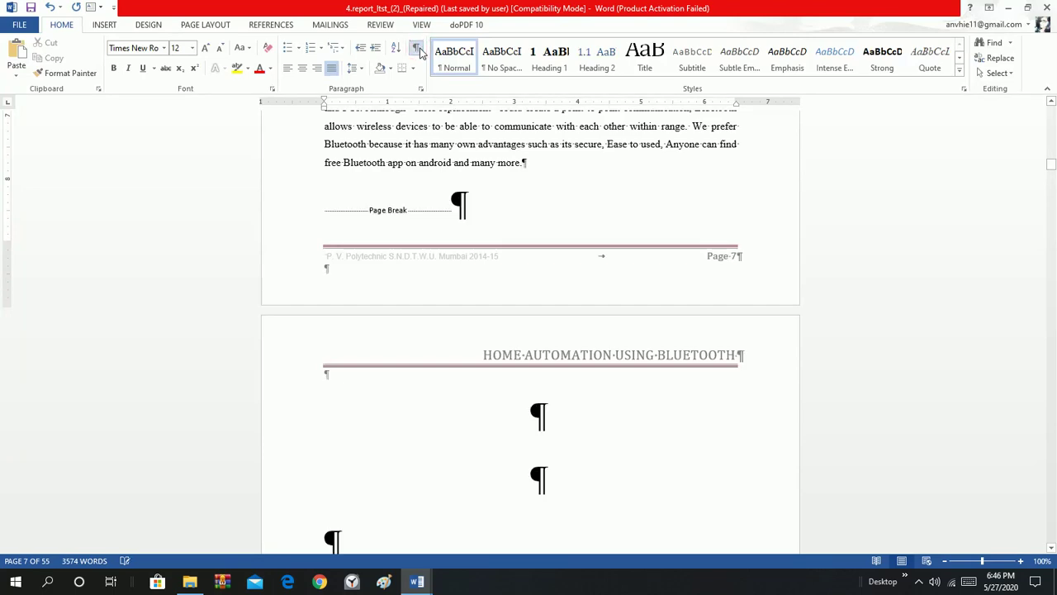
Remove the manually entered number 4.1 from the PROBLEM DEFINITION title in chapter 04.
scroll(384, 231, "down", 20)
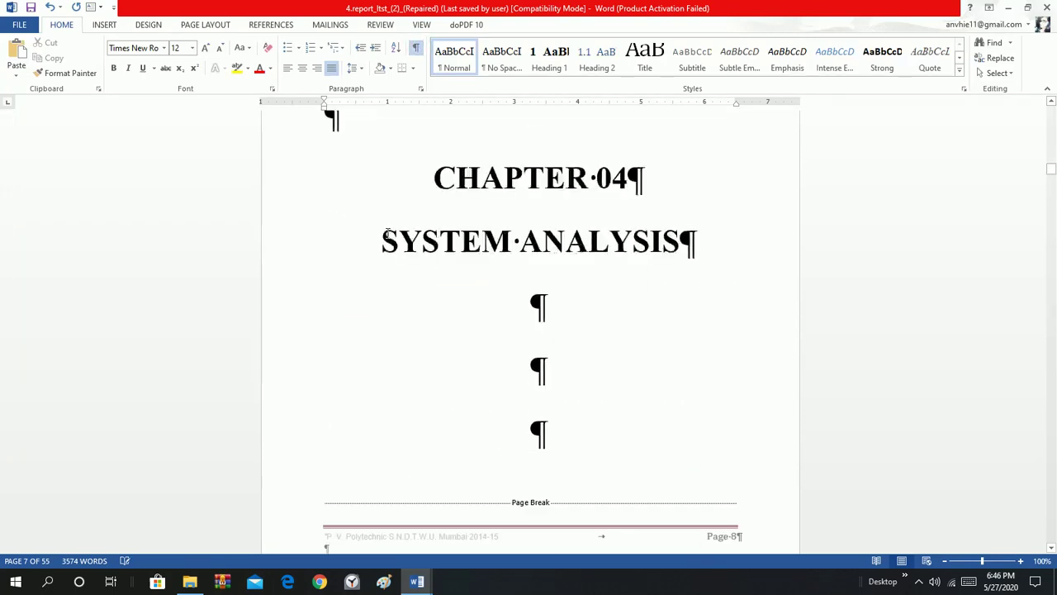
scroll(384, 231, "up", 1)
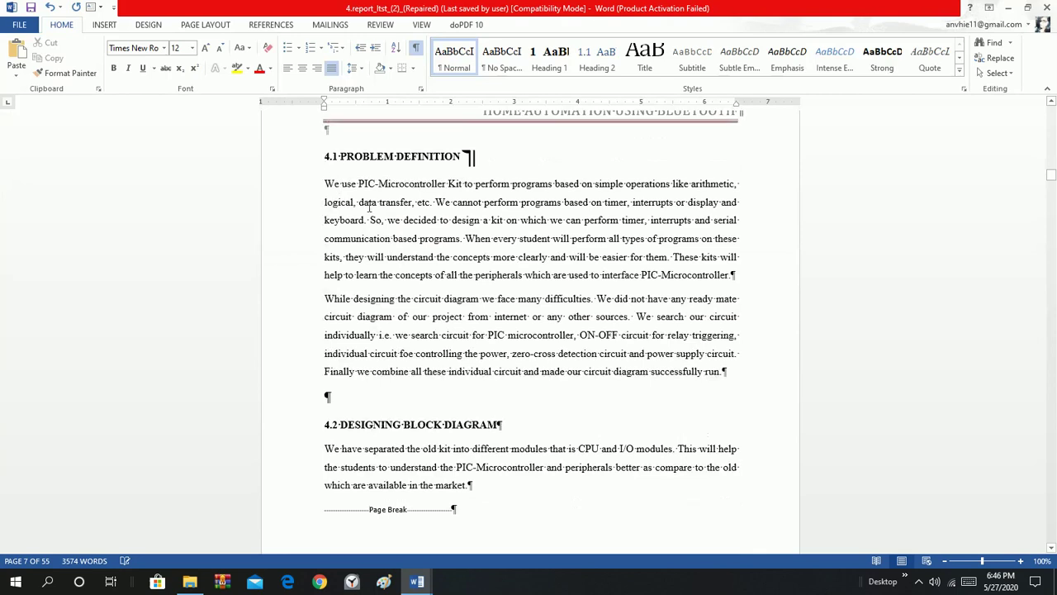
left_click(340, 155)
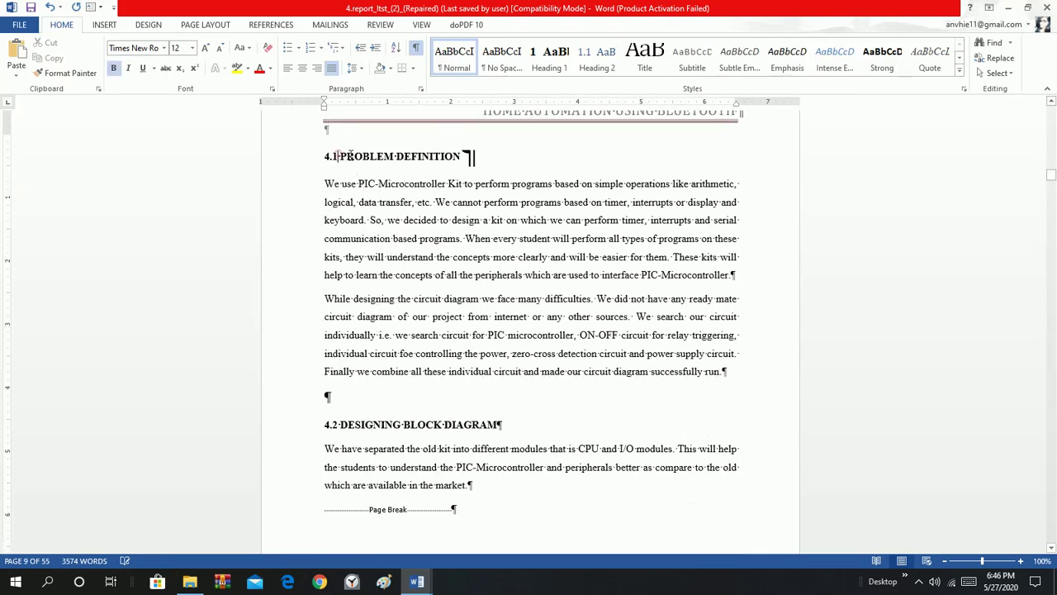
key("BackSpace")
key("BackSpace")
key("BackSpace")
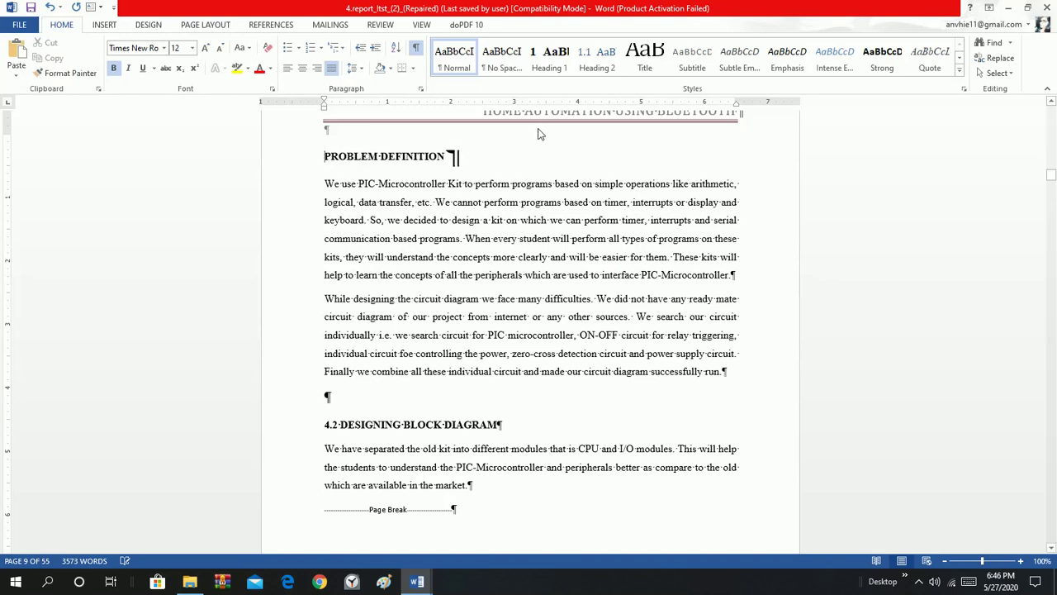
Apply the Heading 1 style to the PROBLEM DEFINITION title and change its case to capitalize each word.
key("shift+End")
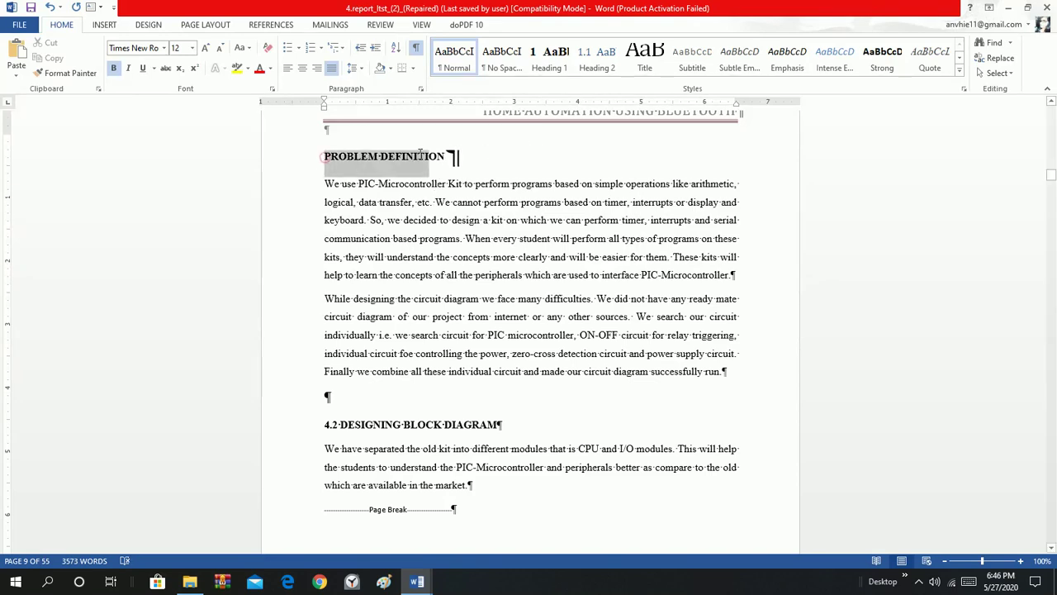
left_click(558, 70)
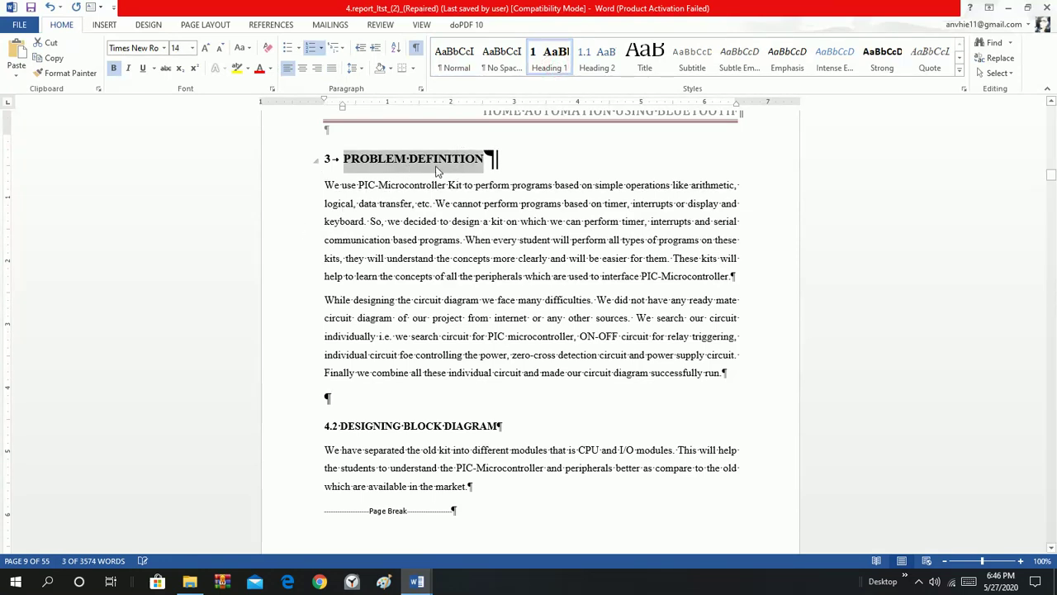
left_click(242, 50)
left_click(292, 113)
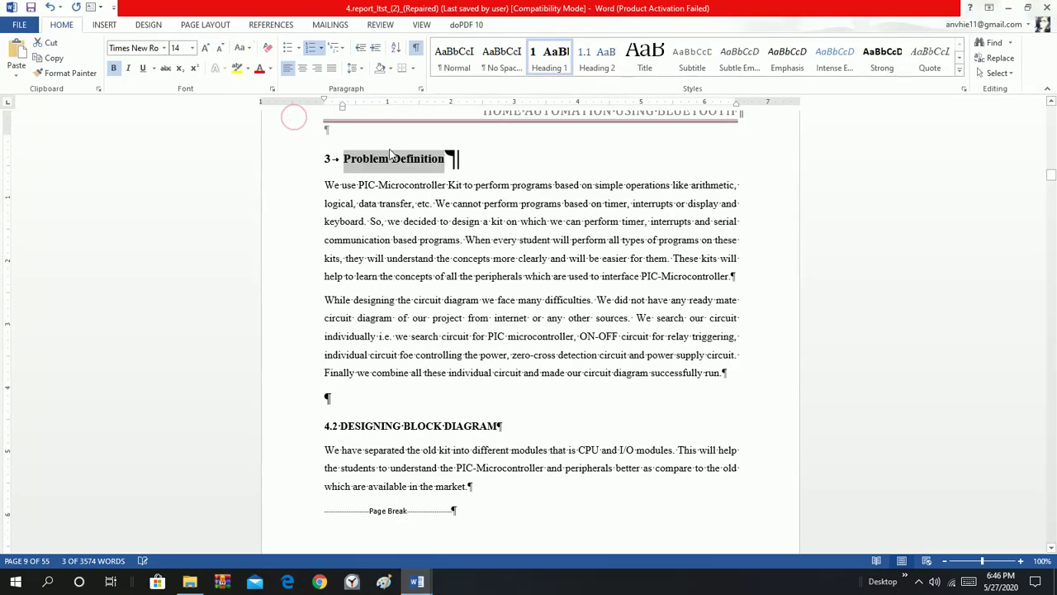
Change the case of the BACKGROUND heading so that only its first letter is capitalized.
scroll(438, 276, "up", 15)
scroll(439, 277, "down", 6)
scroll(437, 267, "up", 3)
scroll(371, 281, "down", 2)
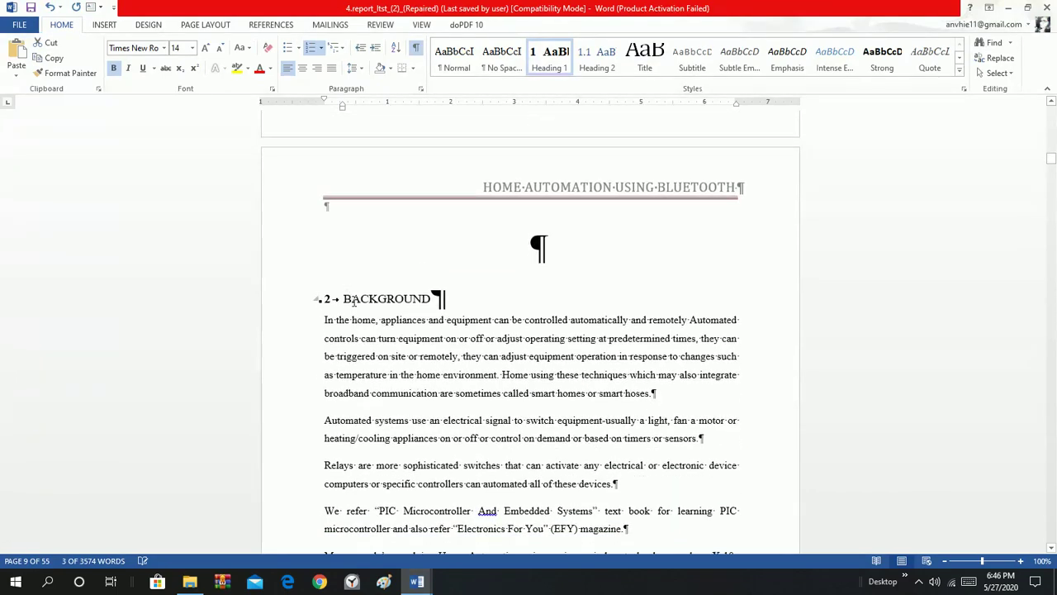
left_click_drag(345, 299, 446, 299)
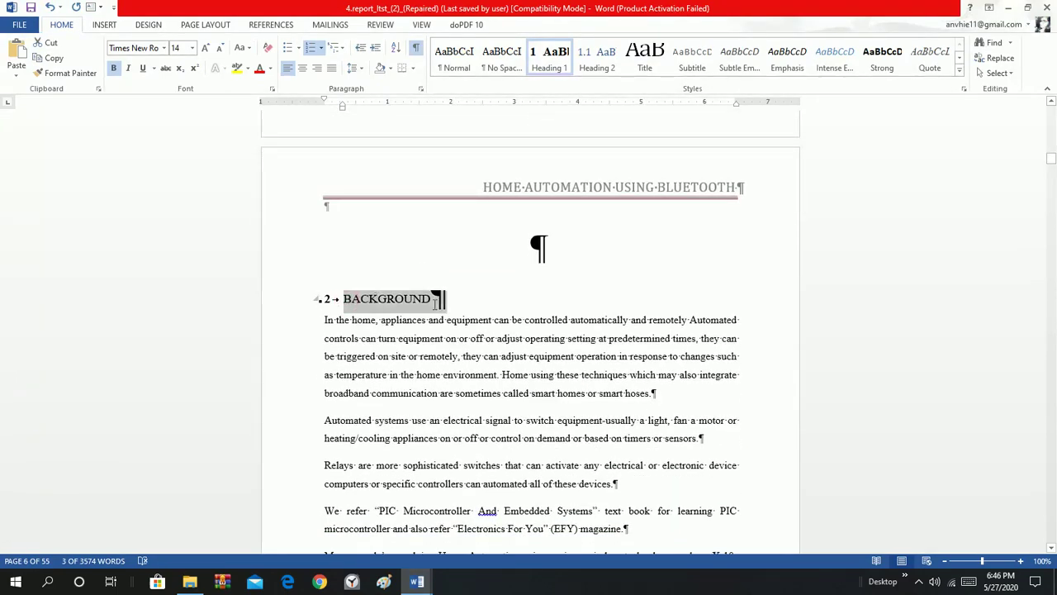
left_click(238, 49)
left_click(279, 111)
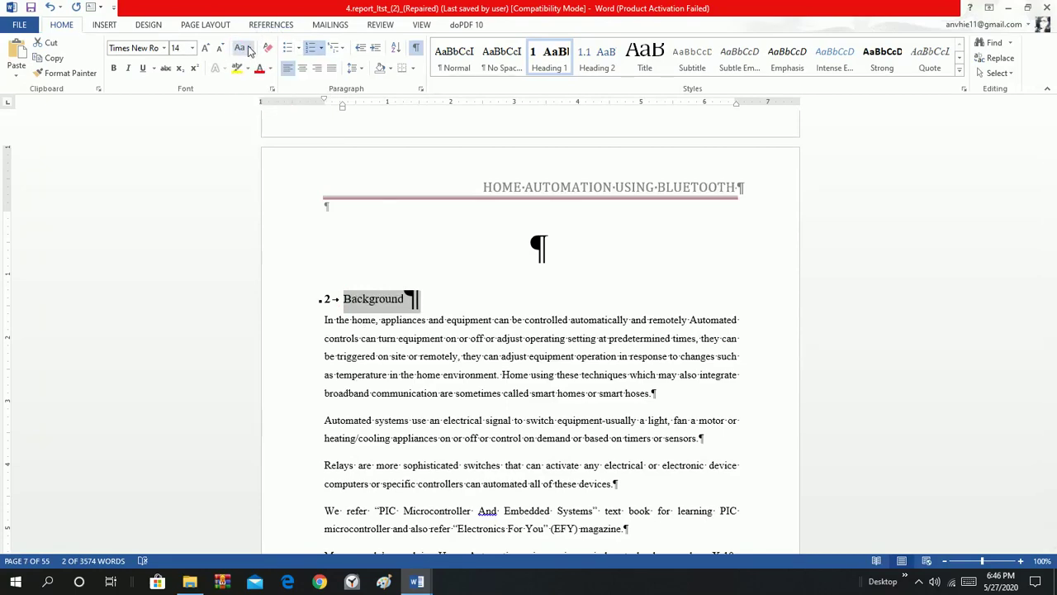
scroll(522, 293, "down", 3)
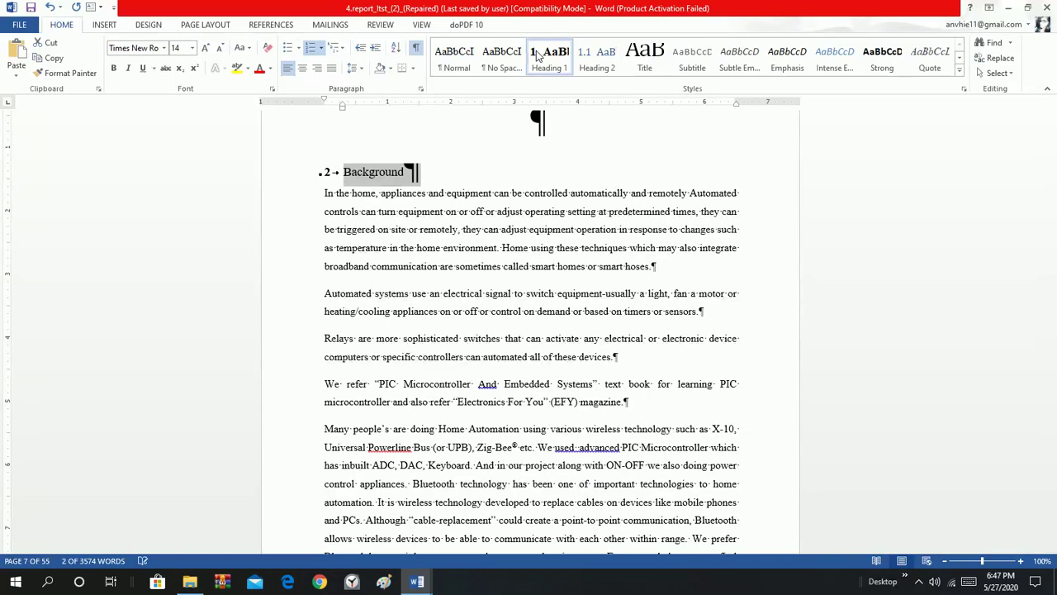
scroll(537, 55, "down", 1)
scroll(85, 35, "down", 3)
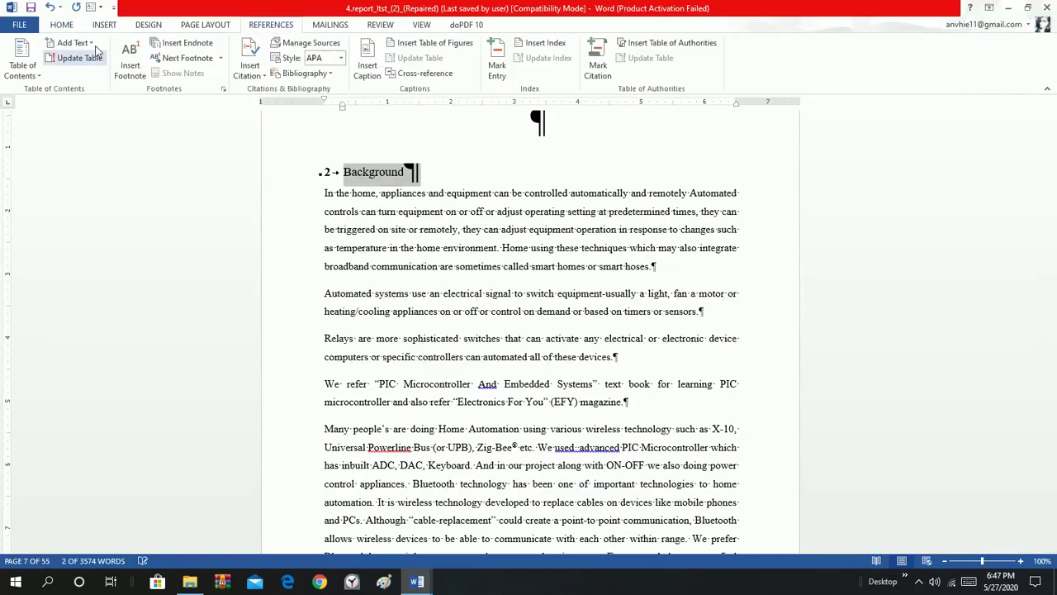
left_click(68, 25)
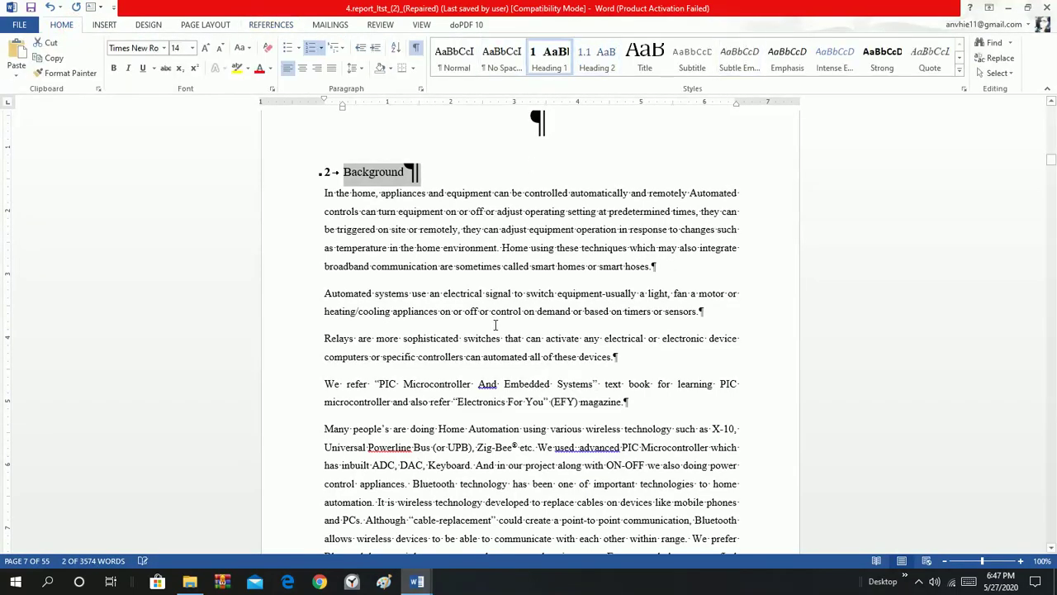
Remove the manually entered number 4.2 from the DESIGNING BLOCK DIAGRAM title.
scroll(502, 350, "down", 15)
scroll(502, 349, "up", 10)
scroll(500, 352, "down", 6)
scroll(500, 352, "up", 2)
scroll(500, 353, "up", 2)
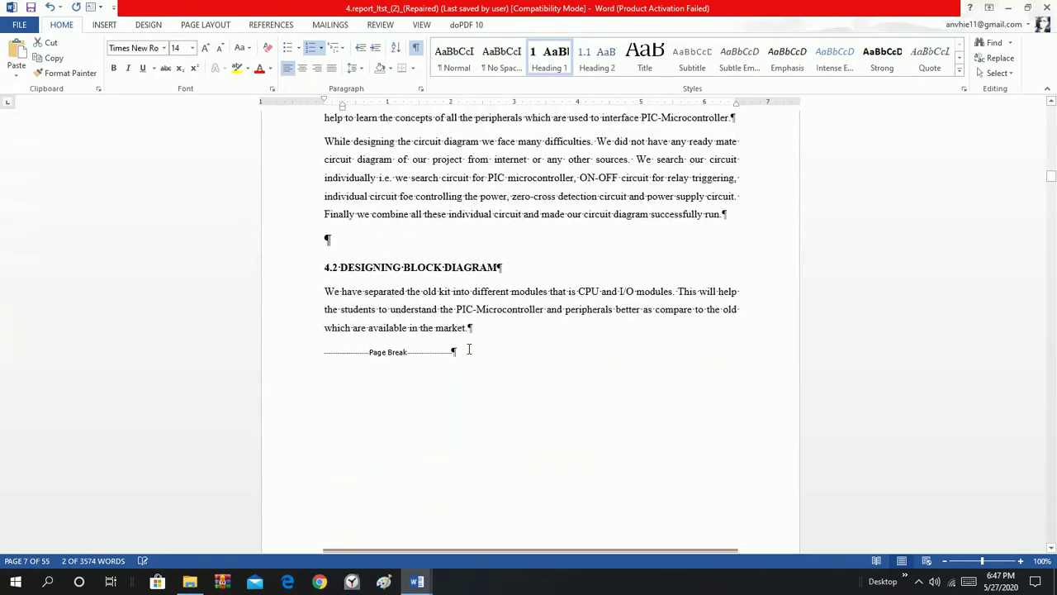
left_click(341, 266)
key("BackSpace")
key("BackSpace")
key("BackSpace")
key("BackSpace")
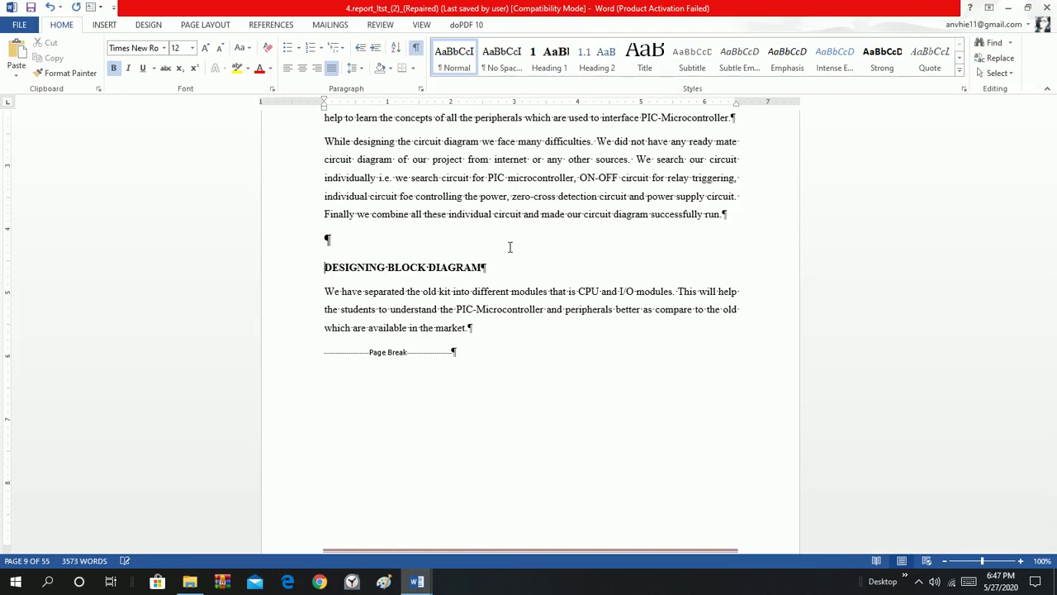
Select the whole DESIGNING BLOCK DIAGRAM title and apply the Heading 2 style to it.
key("shift+Right")
key("shift+Right")
key("shift+Right")
key("shift+Right")
key("shift+Right")
key("shift+Right")
key("shift+Right")
key("shift+Right")
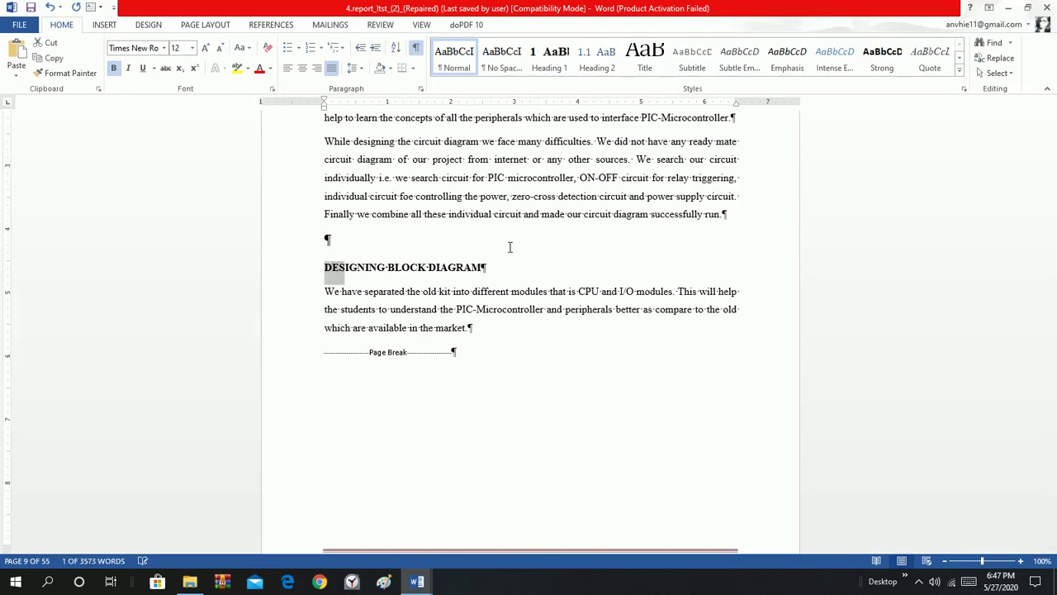
key("shift+Right")
key("shift+Right")
key("shift+Right")
key("shift+Right")
key("shift+Right")
key("shift+Right")
key("shift+Right")
key("shift+Right")
key("shift+Right")
key("shift+Right")
key("shift+Right")
key("shift+Right")
key("shift+Right")
key("shift+Right")
key("shift+Right")
key("shift+Right")
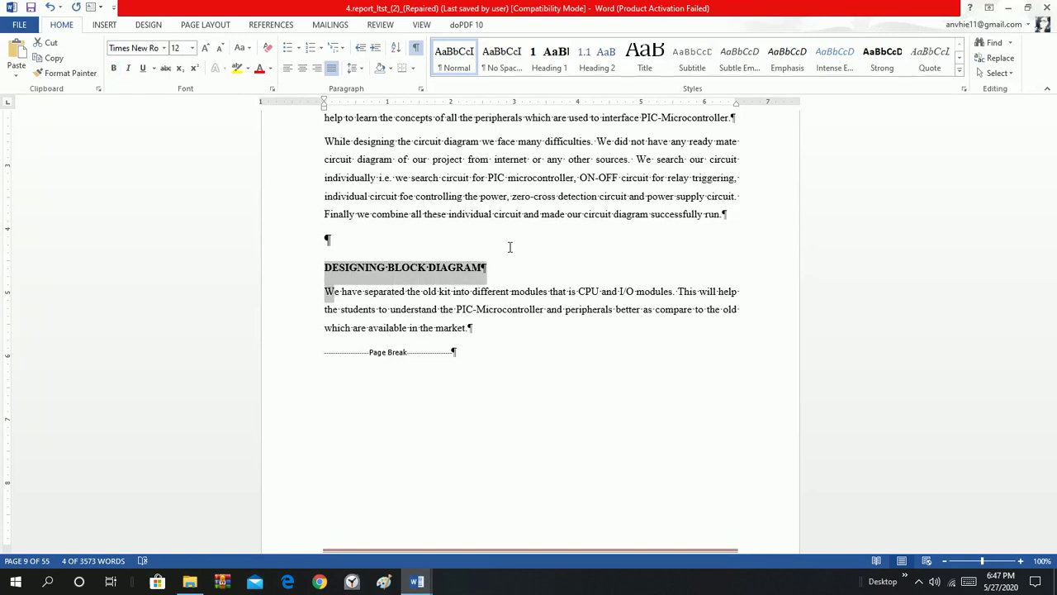
key("shift+Left")
left_click(608, 60)
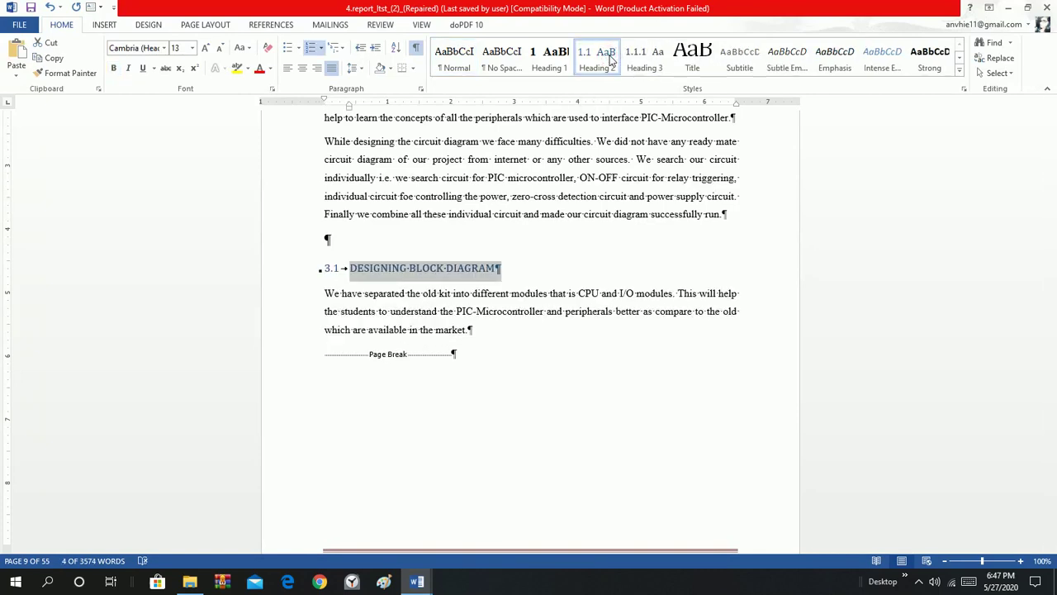
Modify the Heading 2 style, setting its font colour to Automatic and its font size to 12.
right_click(609, 60)
left_click(646, 83)
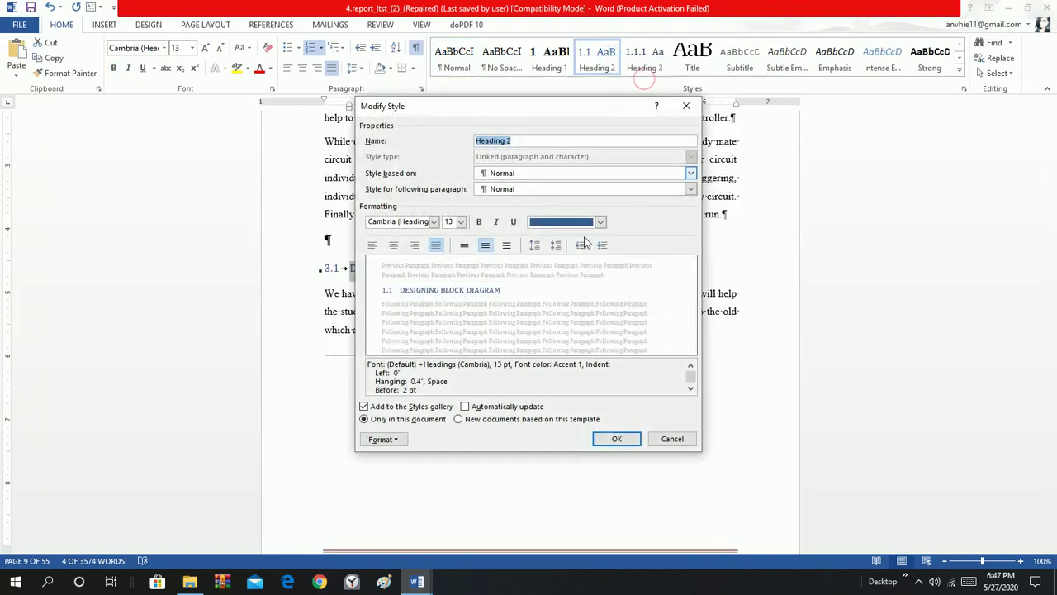
left_click(601, 223)
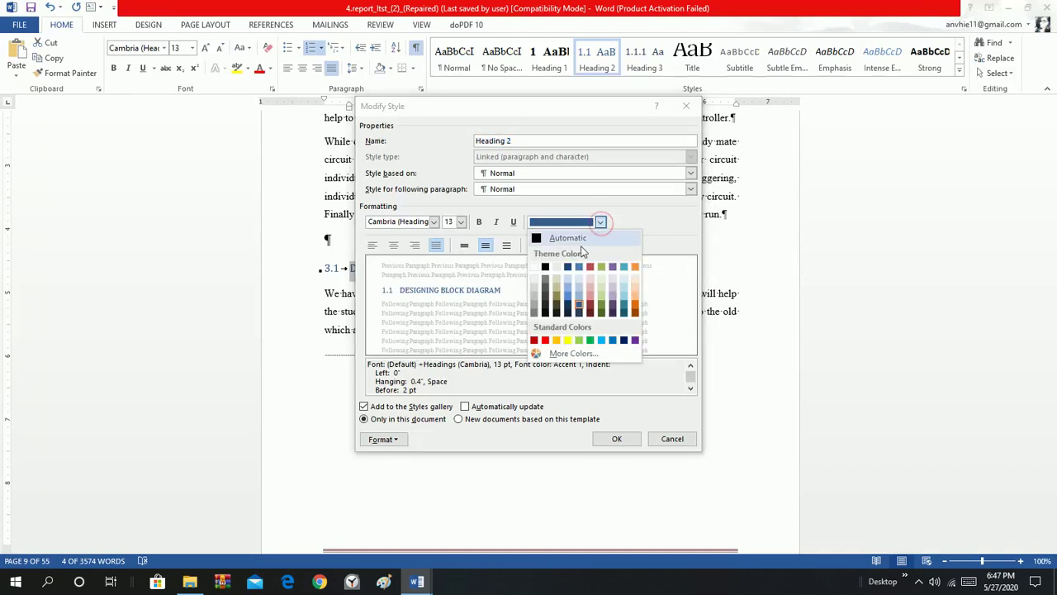
left_click(579, 241)
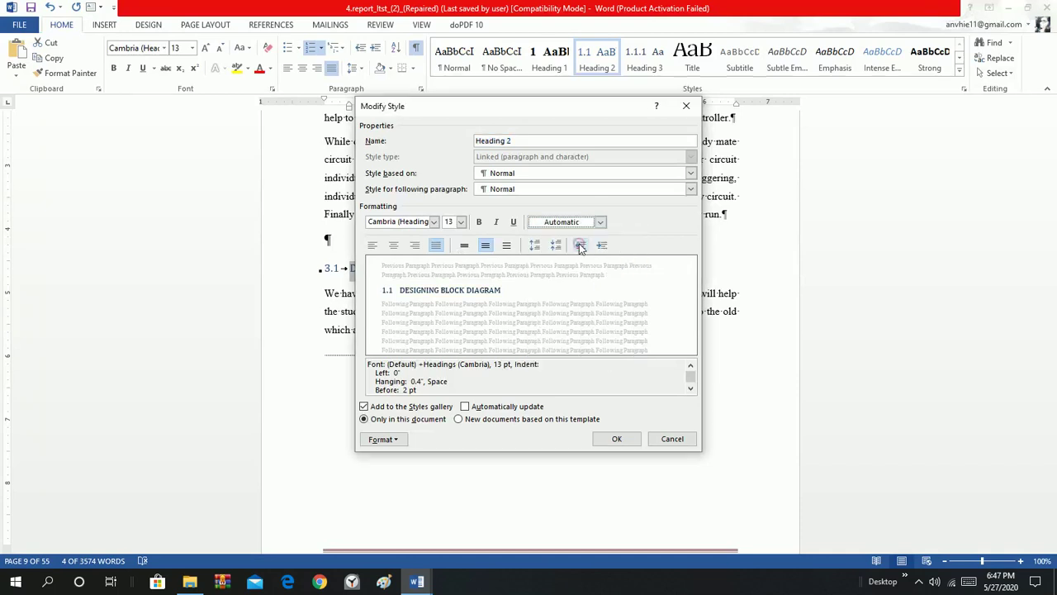
left_click(461, 221)
left_click(448, 269)
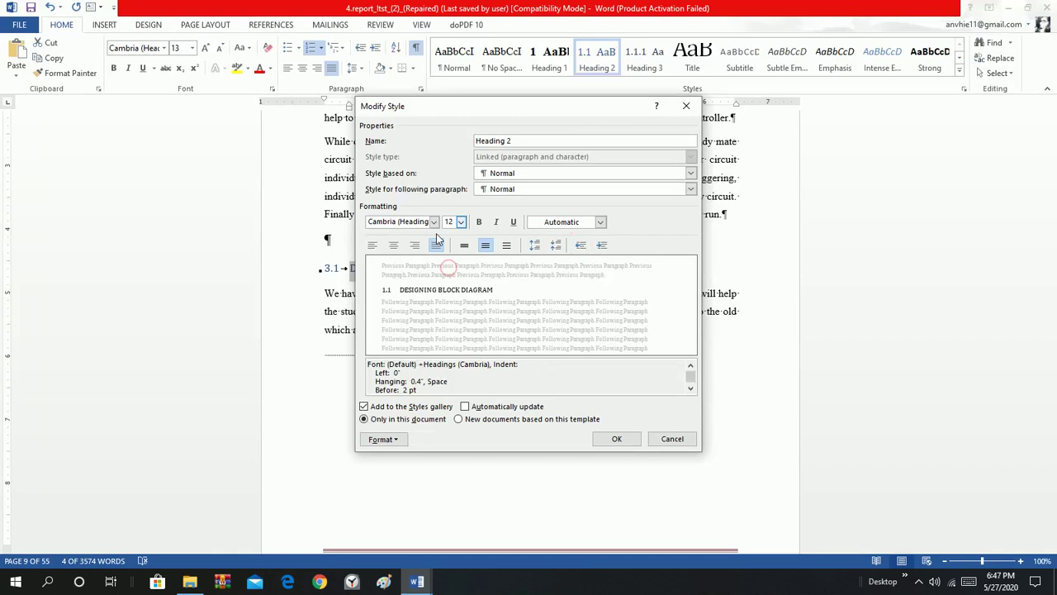
Set the Heading 2 style's font to Times New Roman and bold, and apply the style changes.
left_click(433, 222)
left_click(432, 282)
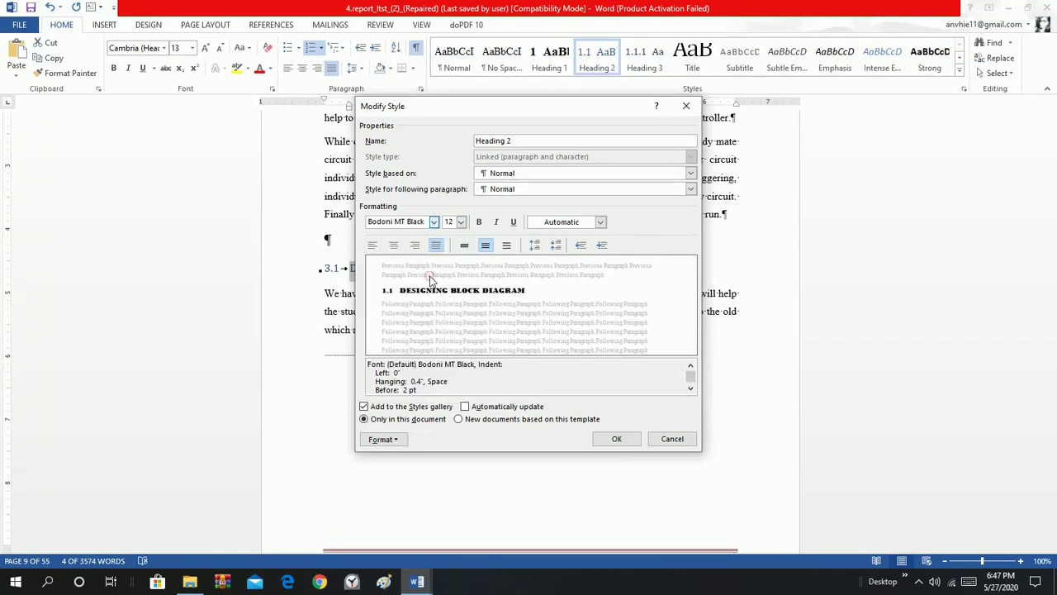
left_click(433, 221)
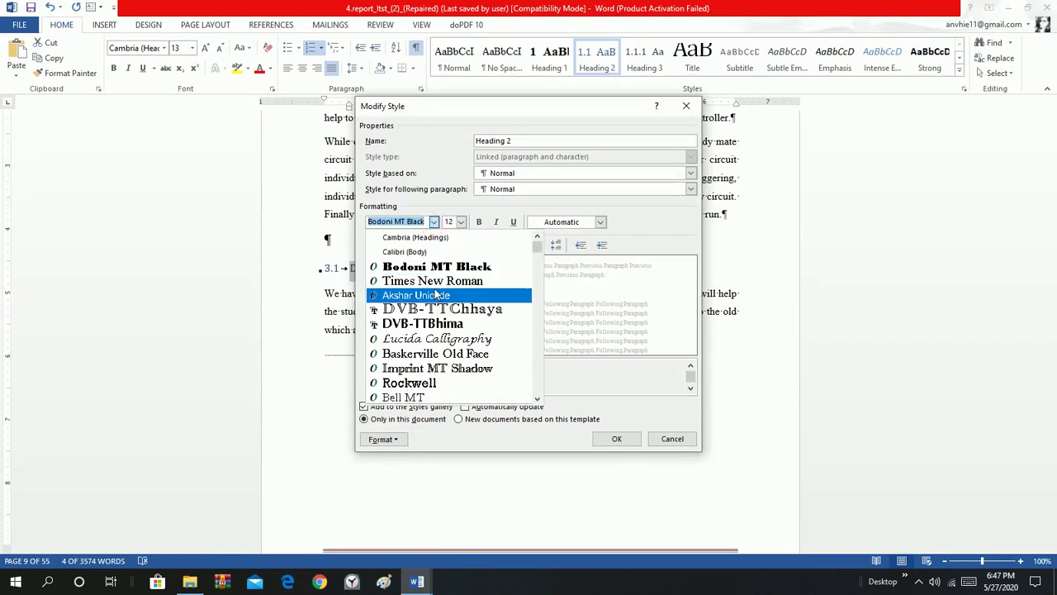
left_click(433, 281)
left_click(479, 223)
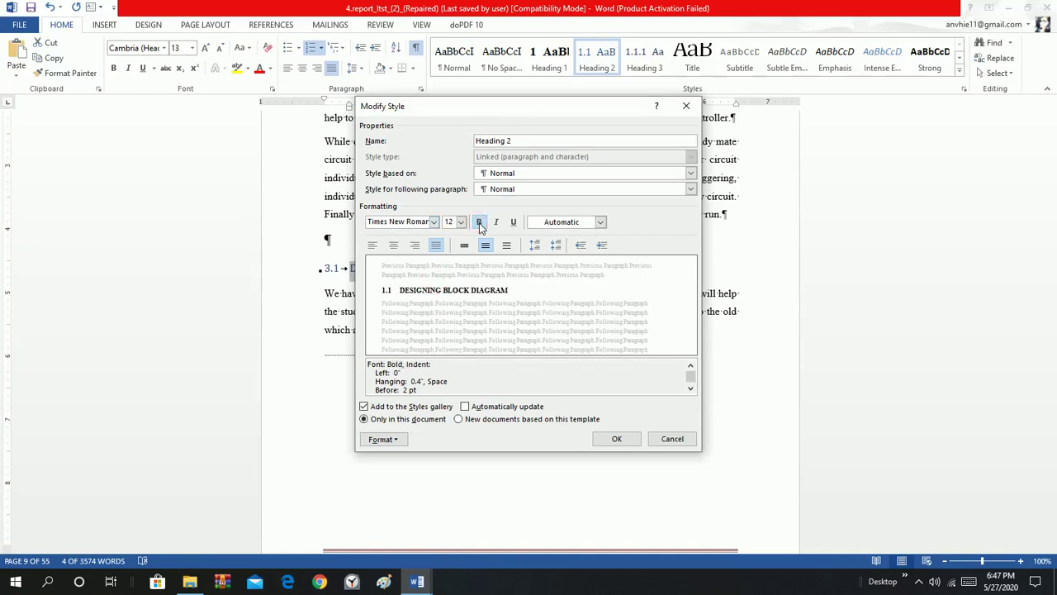
left_click(617, 438)
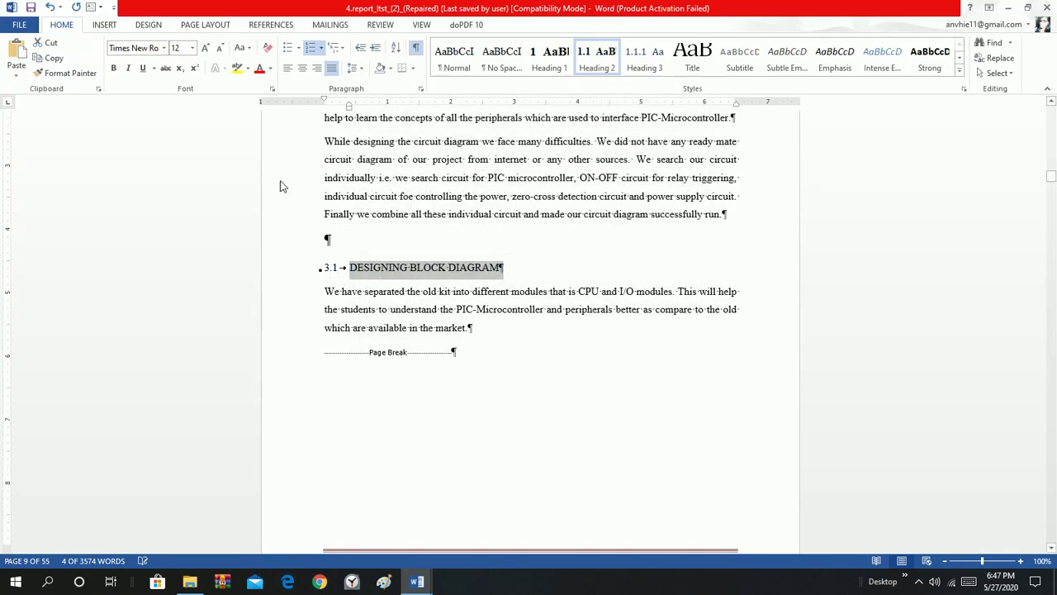
Change the DESIGNING BLOCK DIAGRAM heading to Capitalize Each Word case.
left_click(241, 47)
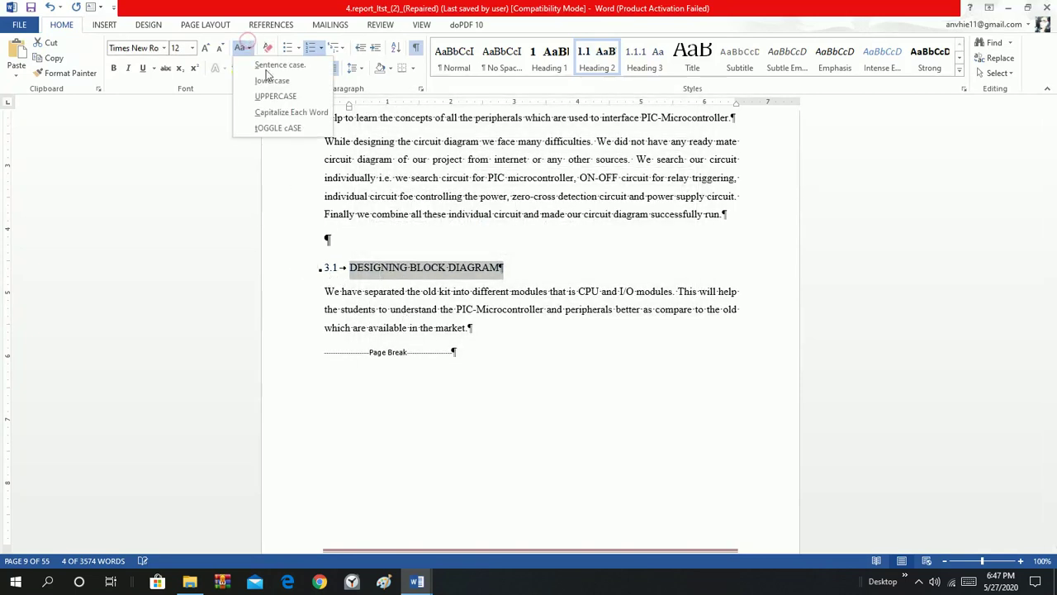
left_click(294, 113)
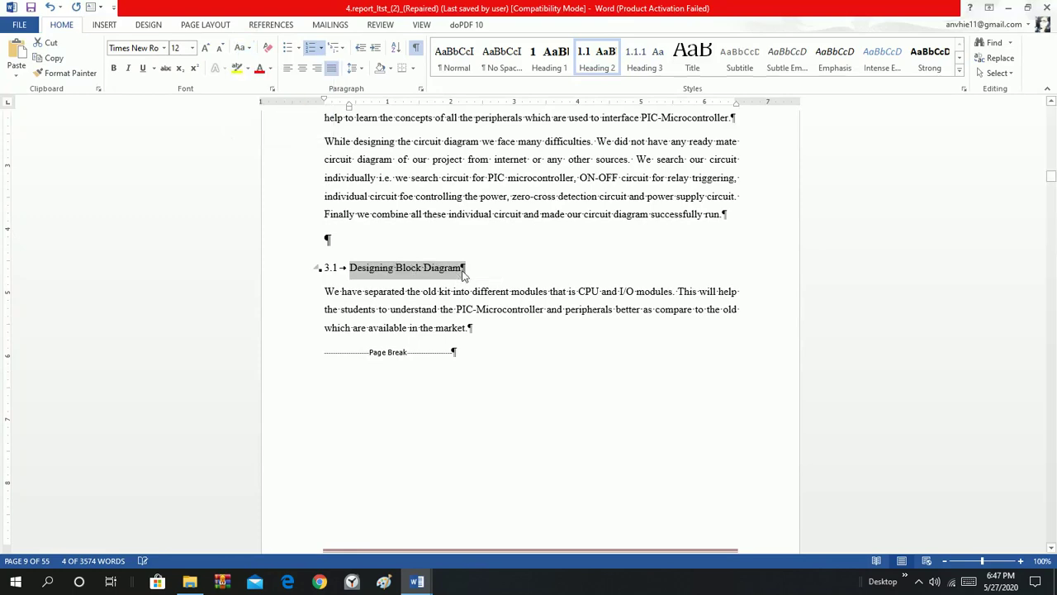
left_click(501, 263)
Apply the Normal style to the paragraph below the Designing Block Diagram heading.
scroll(413, 231, "down", 3)
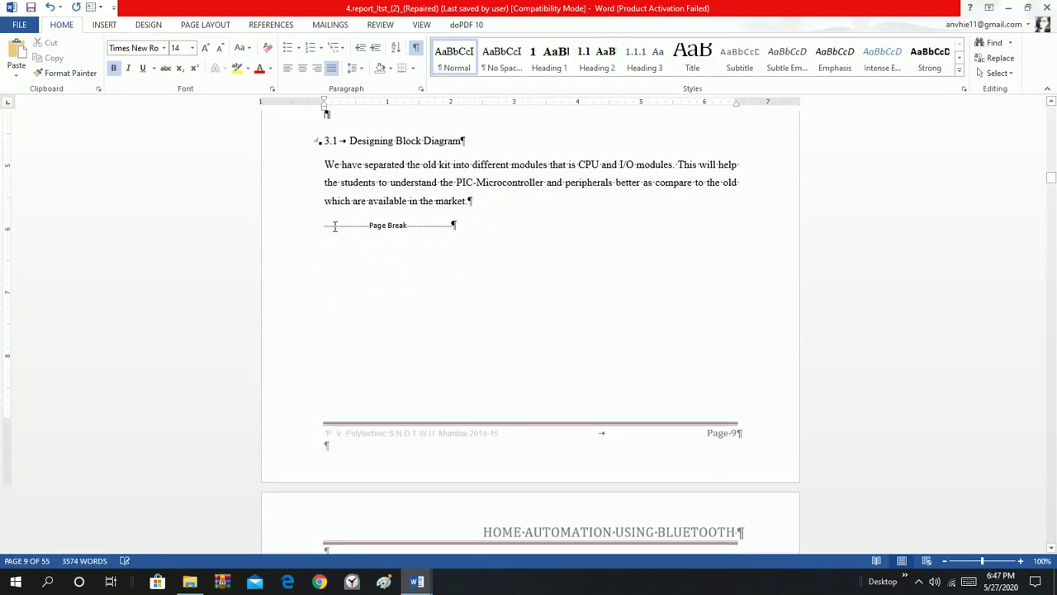
scroll(335, 226, "up", 2)
left_click_drag(323, 258, 496, 300)
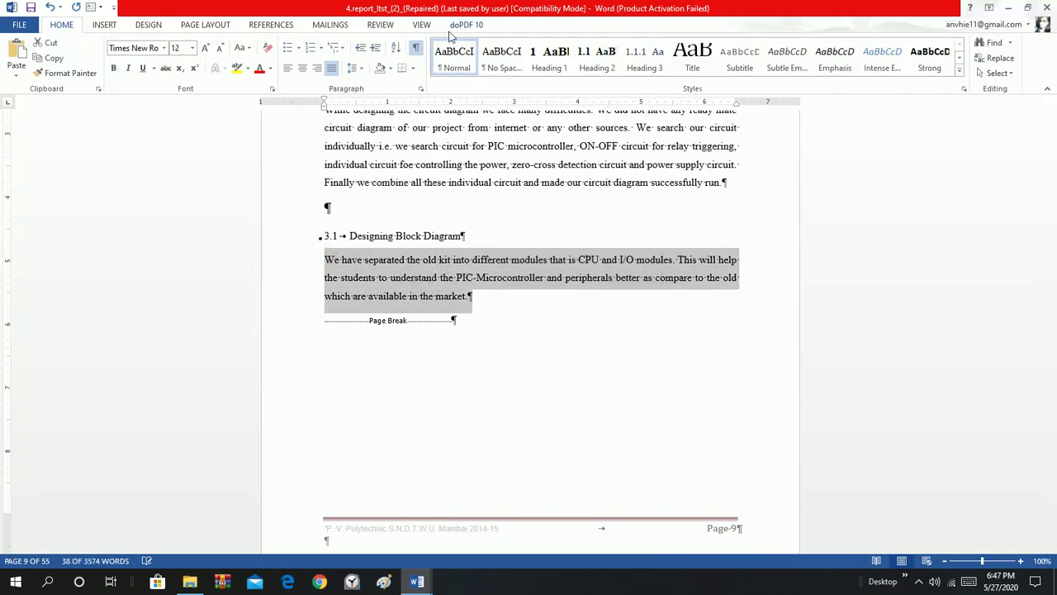
left_click(454, 55)
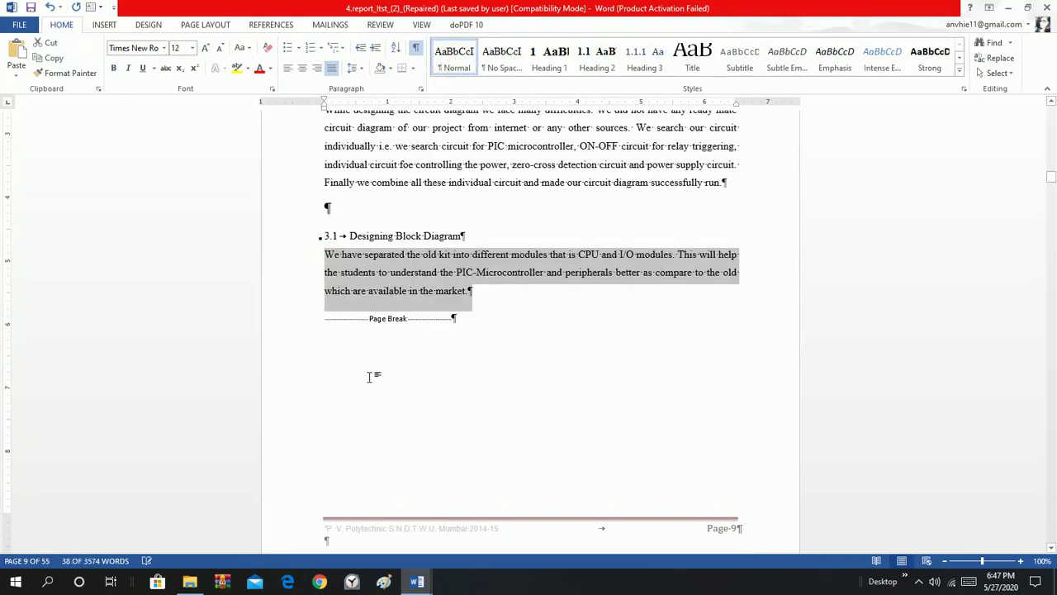
Remove the manually entered number 5.1 from the BLOCK DIAGRAM OF HOME AUTOMATION title.
scroll(370, 376, "down", 17)
scroll(371, 379, "down", 8)
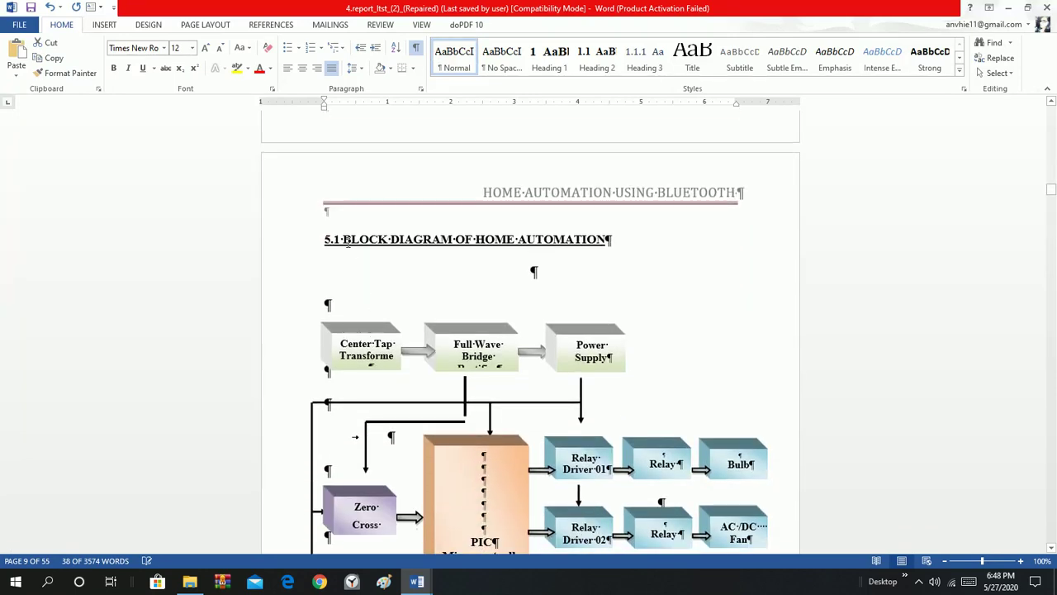
left_click(347, 240)
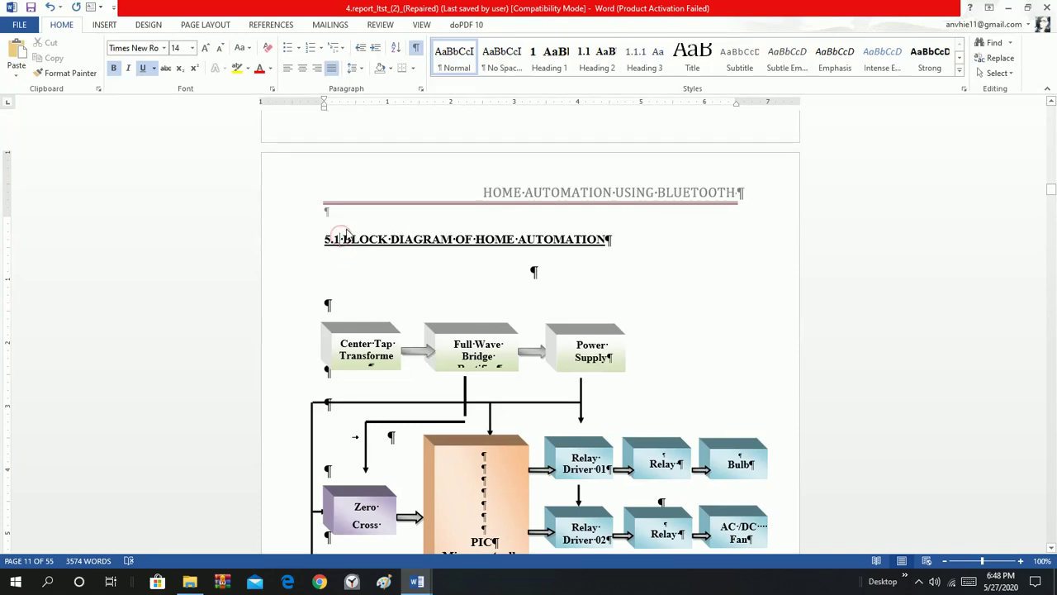
key("BackSpace")
key("BackSpace")
key("BackSpace")
key("BackSpace")
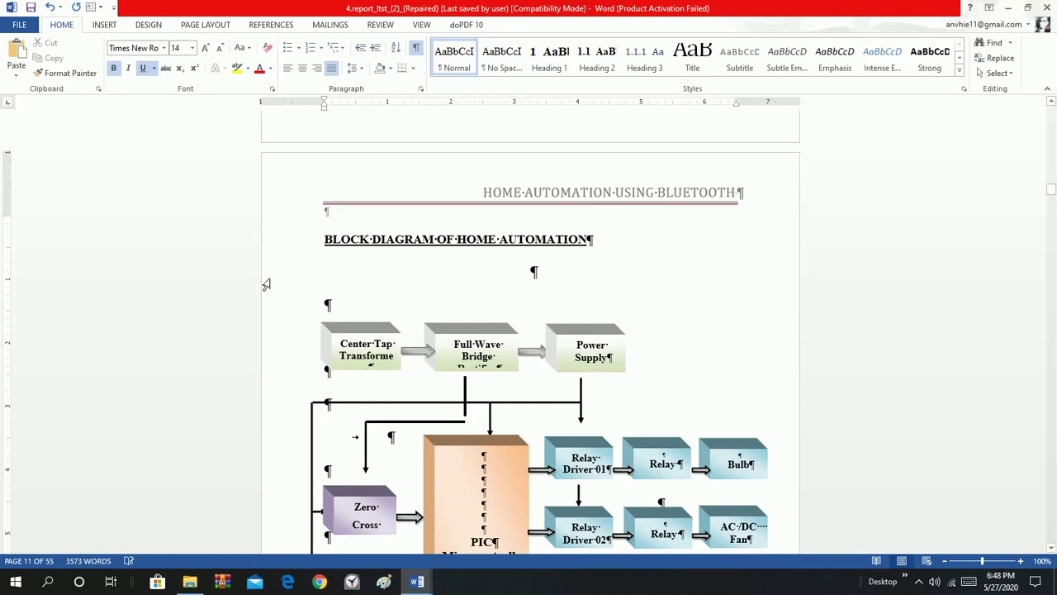
Select the whole BLOCK DIAGRAM OF HOME AUTOMATION title and apply the Heading 2 style to it.
key("ctrl+shift+Right")
key("ctrl+shift+Right")
key("ctrl+shift+Right")
key("ctrl+shift+Right")
key("ctrl+shift+Right")
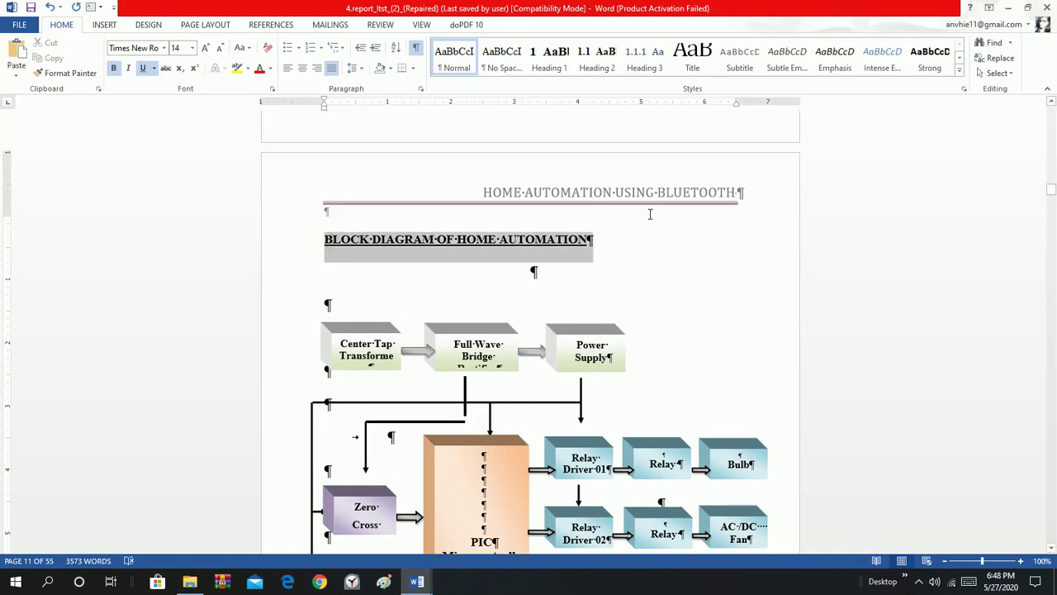
left_click(597, 57)
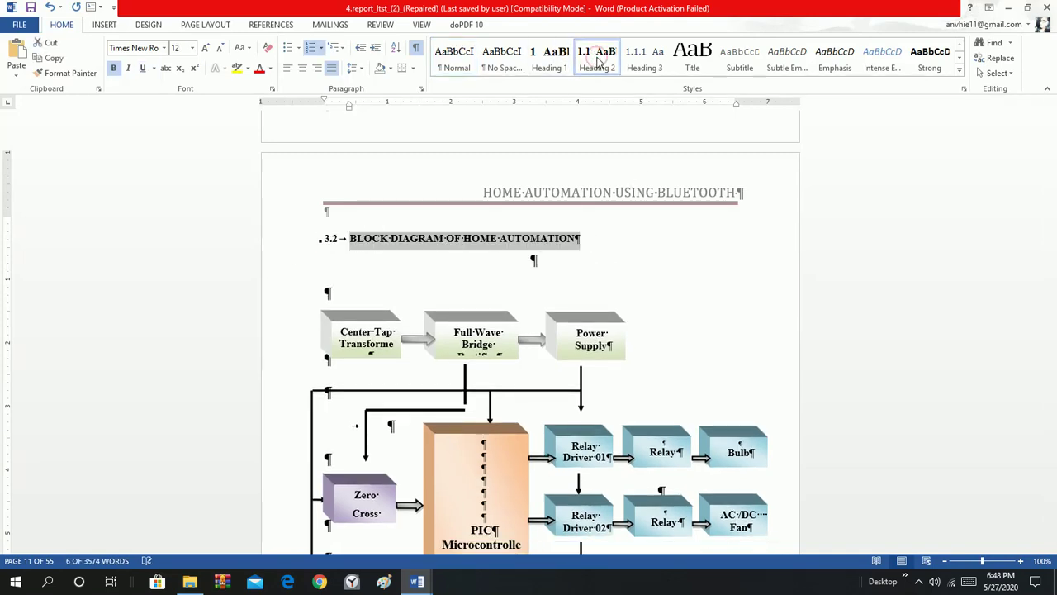
Capitalize each word of the BLOCK DIAGRAM OF HOME AUTOMATION heading and correct its "Of" to the suggested lowercase "of".
left_click(241, 47)
left_click(289, 111)
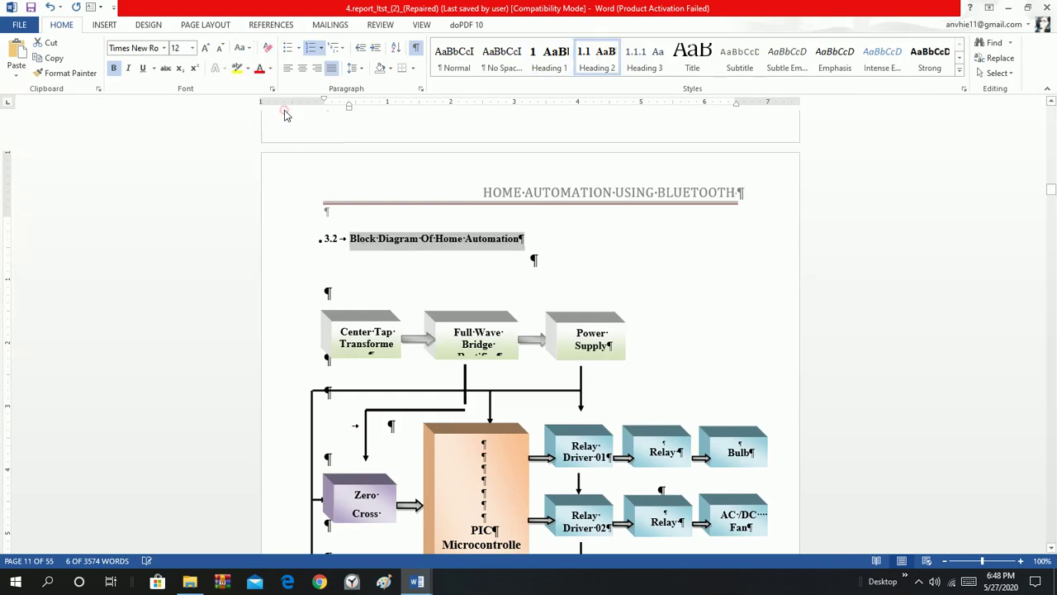
left_click(416, 263)
right_click(428, 240)
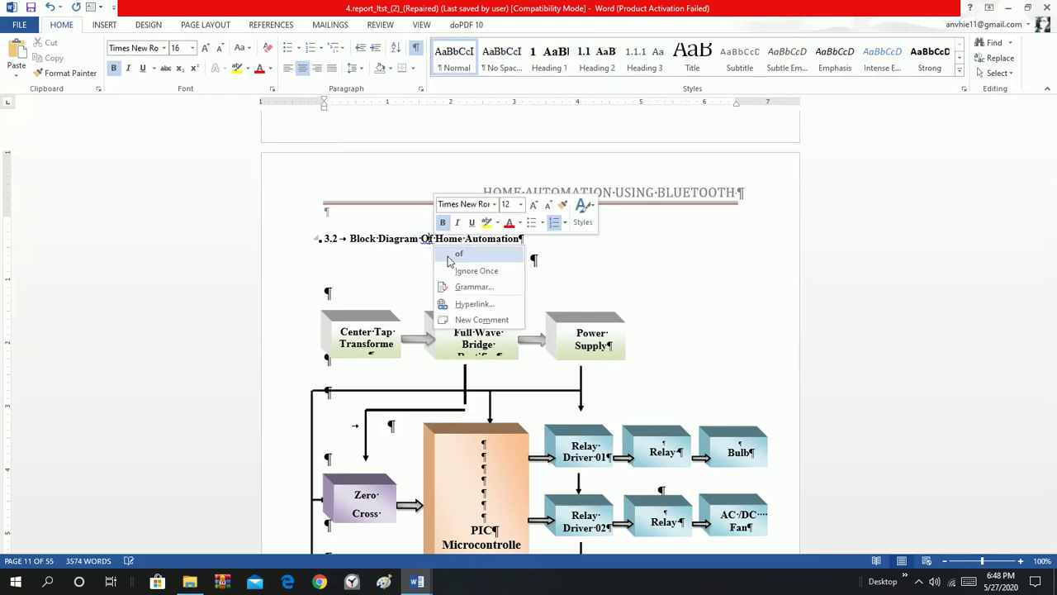
left_click(458, 253)
Remove the manually entered number 5.2 from the HOME AUTOMATION COMPONENT DESCRIPTION title.
scroll(454, 242, "down", 10)
scroll(454, 242, "down", 5)
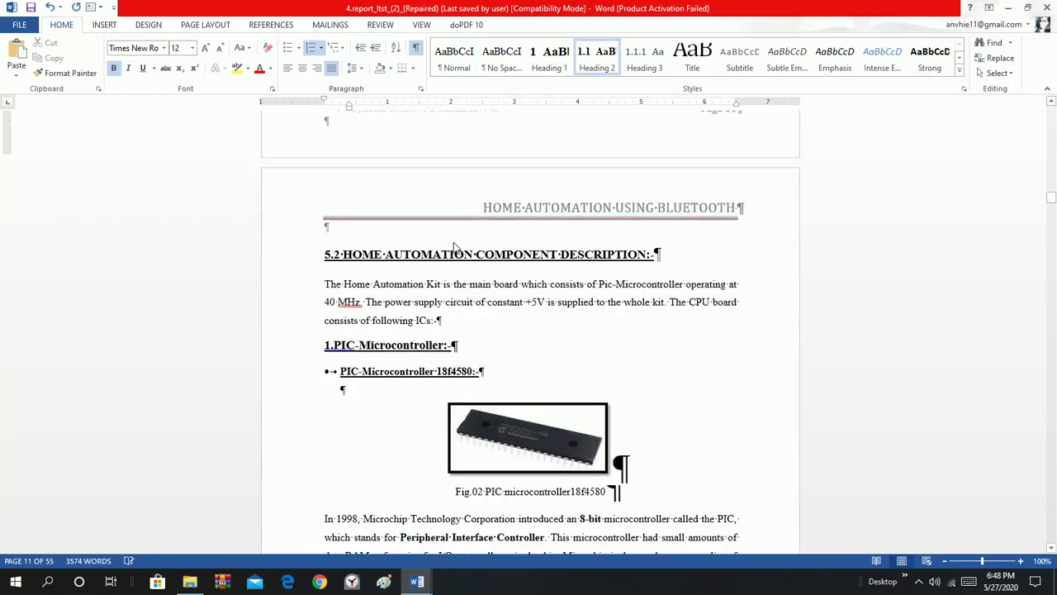
left_click(346, 248)
key("BackSpace")
key("BackSpace")
key("BackSpace")
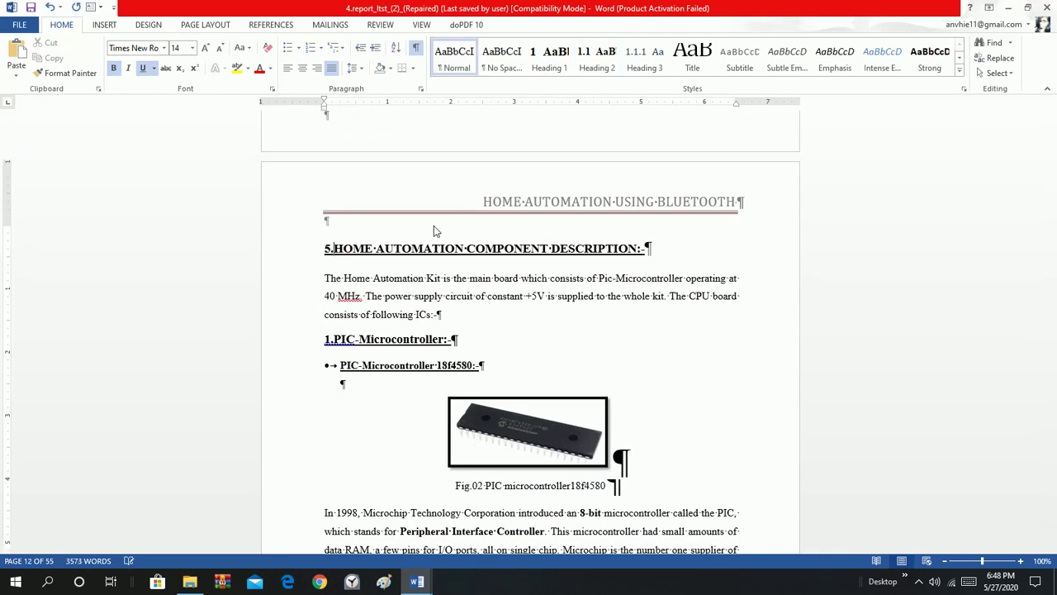
key("BackSpace")
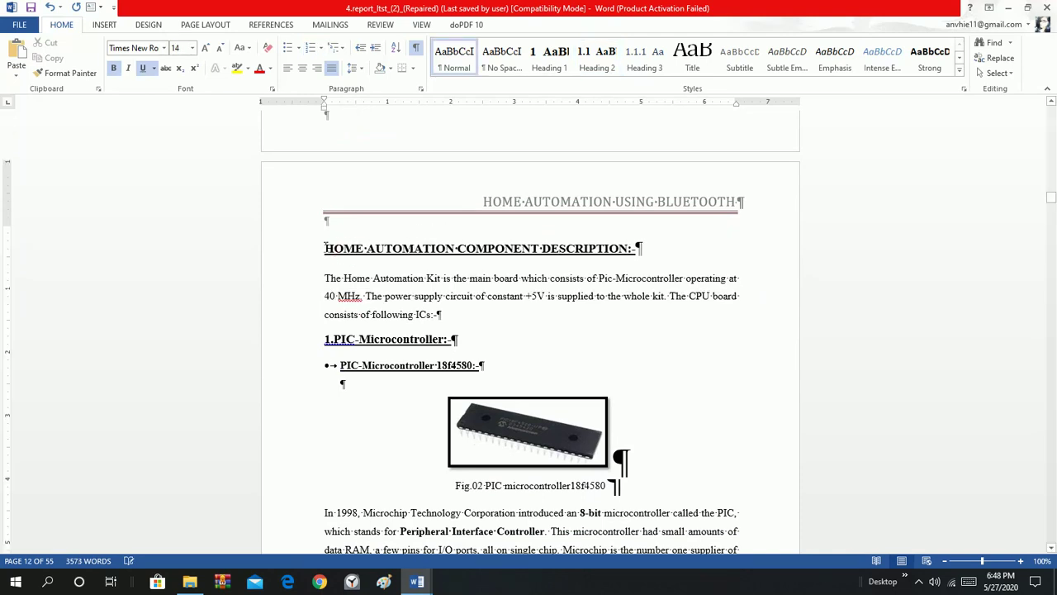
Apply the Heading 2 style to the HOME AUTOMATION COMPONENT DESCRIPTION title and capitalize each of its words.
left_click_drag(341, 246, 640, 248)
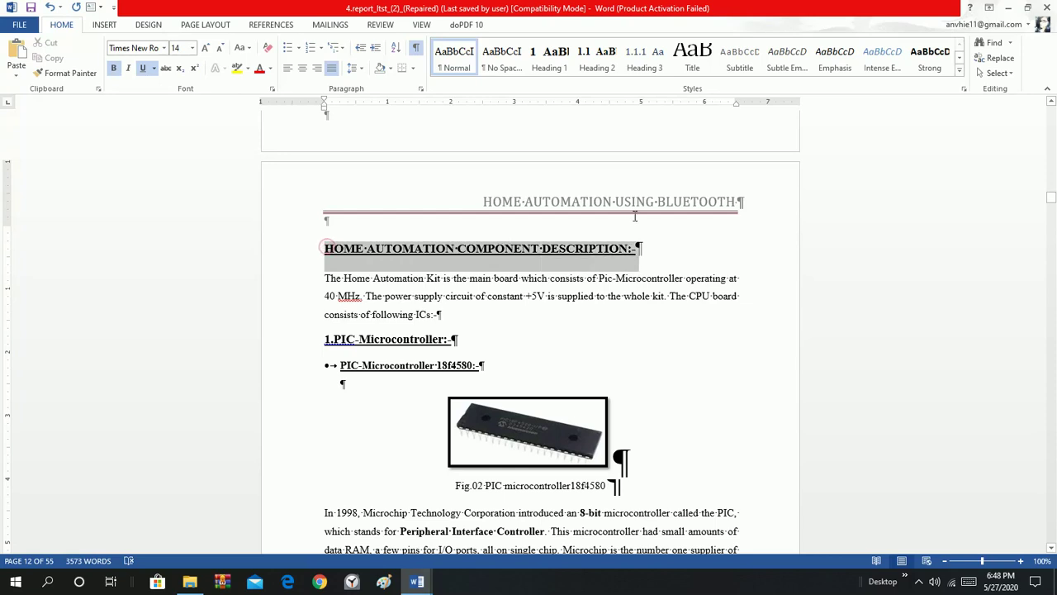
left_click(602, 67)
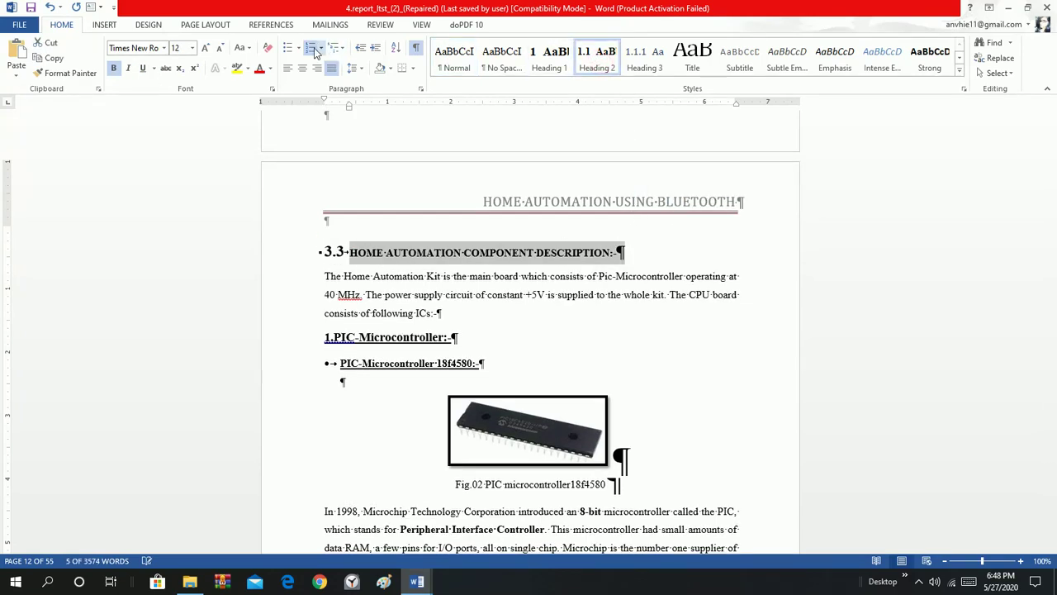
left_click(241, 48)
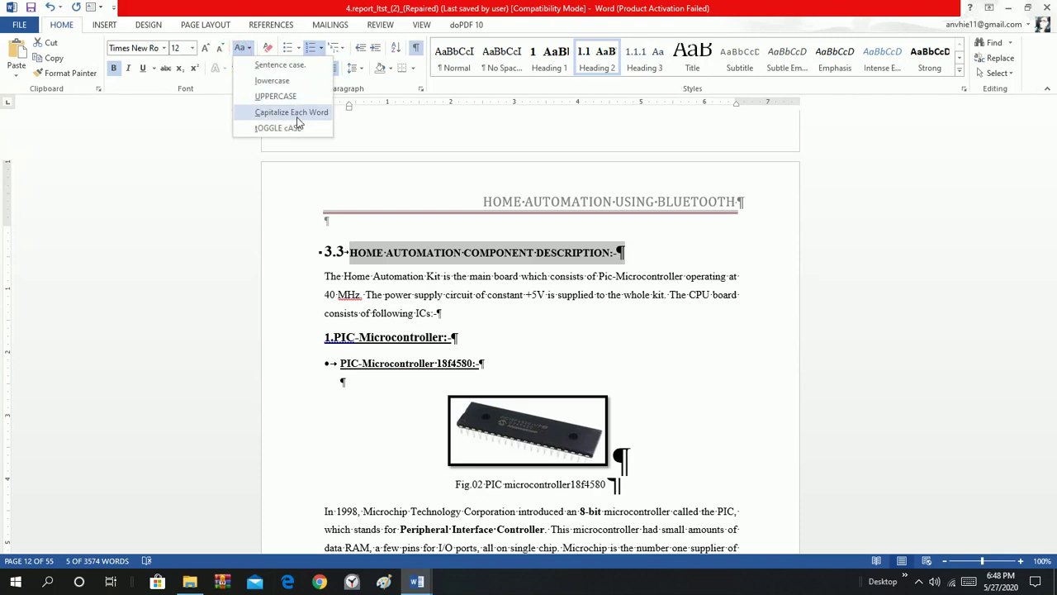
left_click(293, 111)
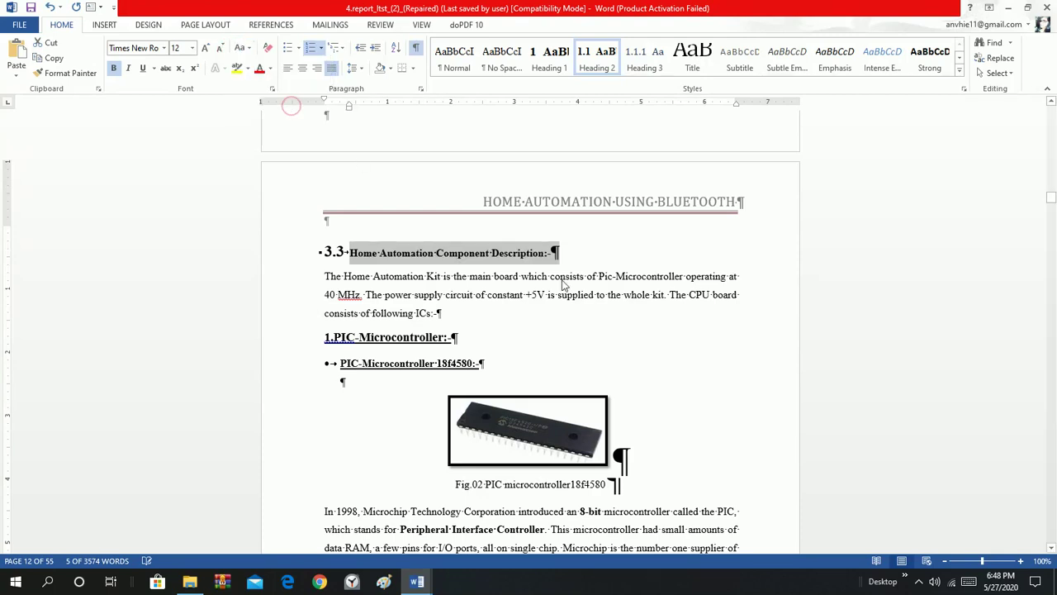
Set the font size of the Home Automation Component Description heading's number 3.3 to 12.
left_click(330, 253)
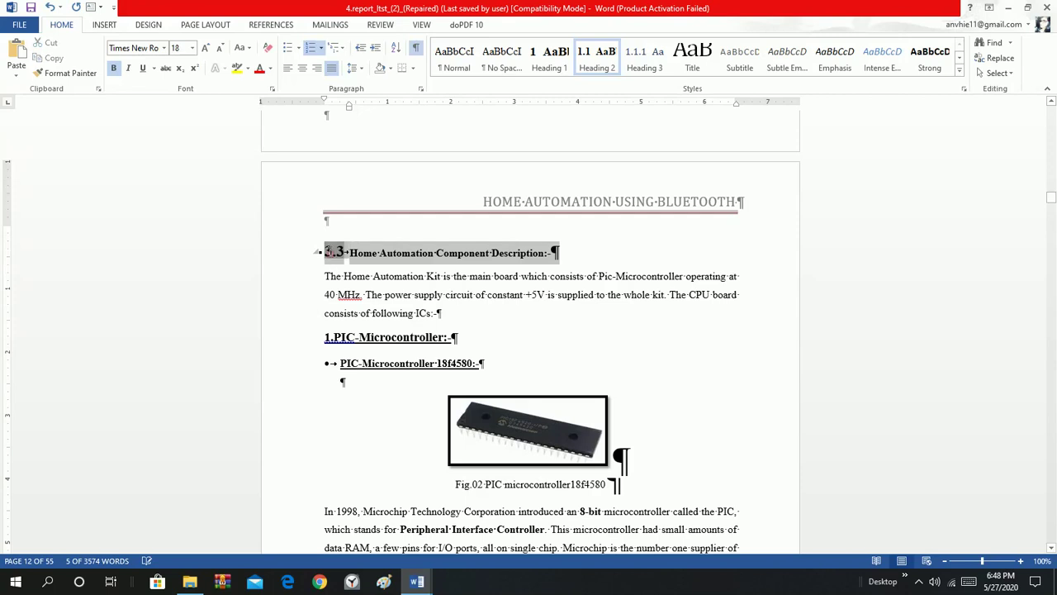
left_click(193, 48)
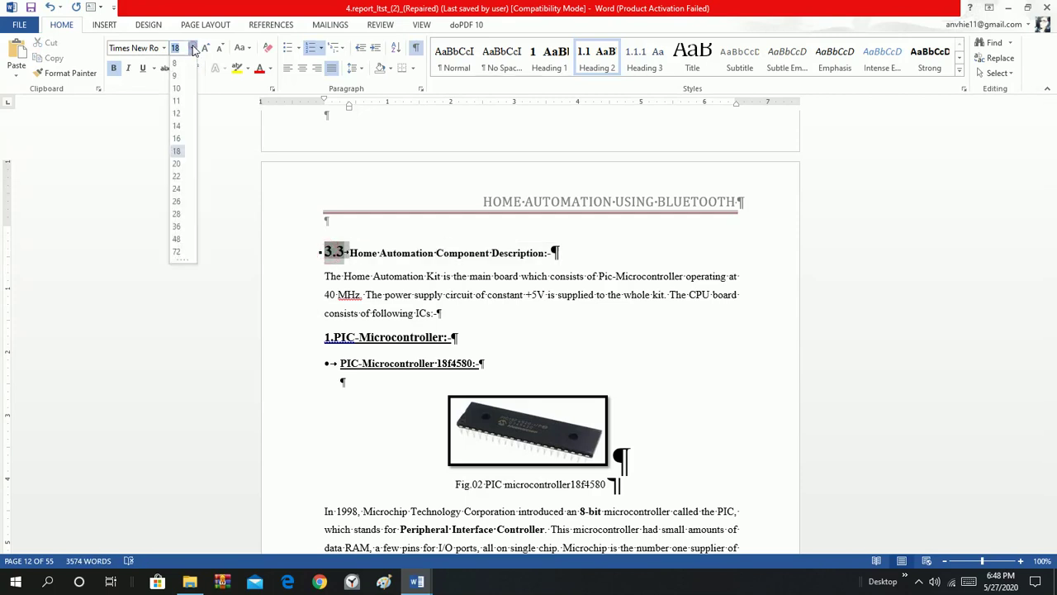
left_click(183, 114)
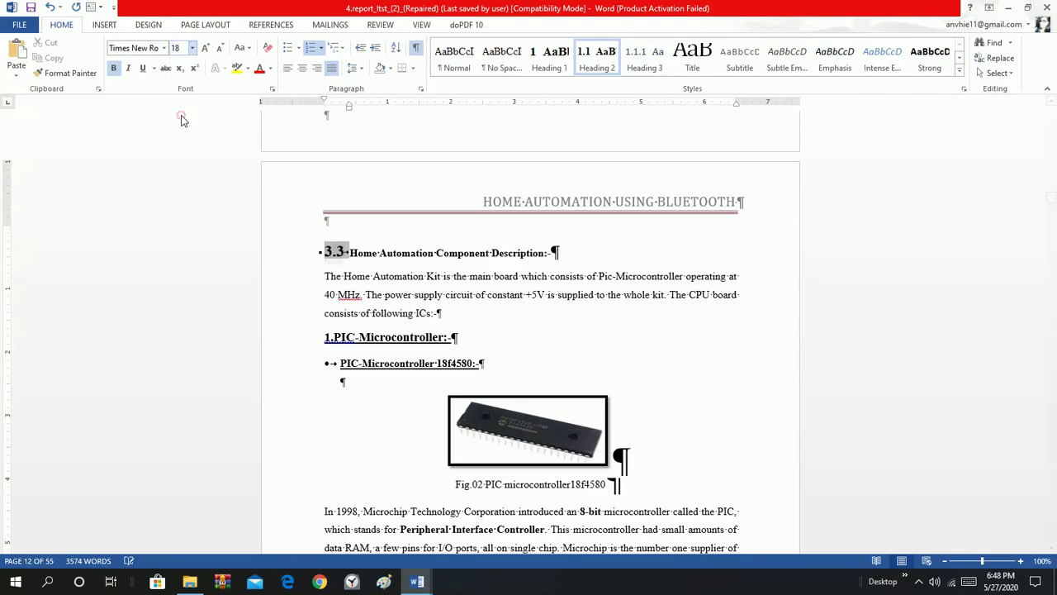
left_click(892, 266)
Find the Power Supply Component Description heading further down the report.
scroll(890, 265, "down", 6)
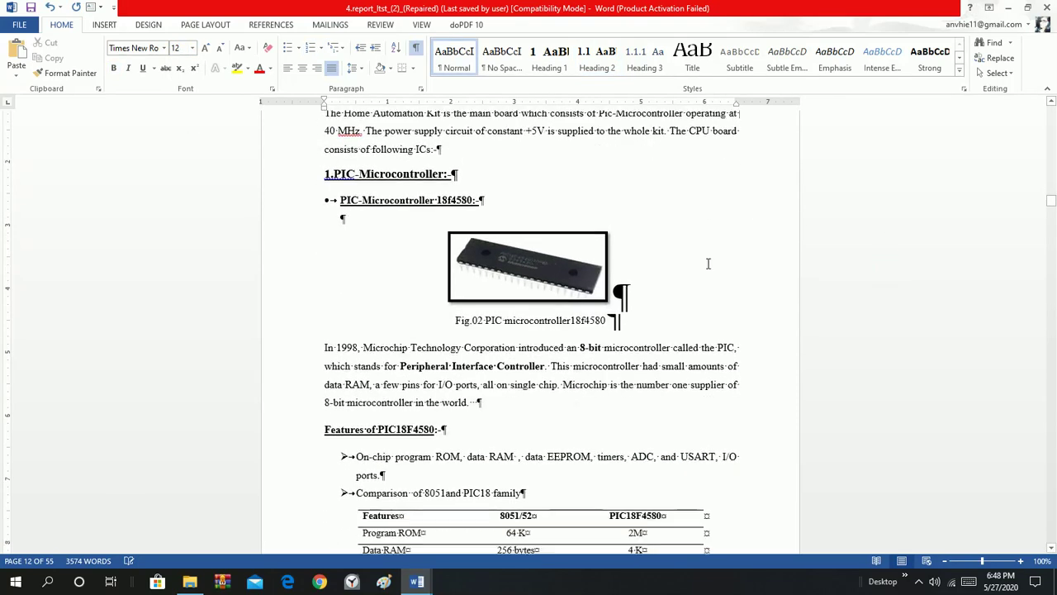
scroll(707, 264, "down", 7)
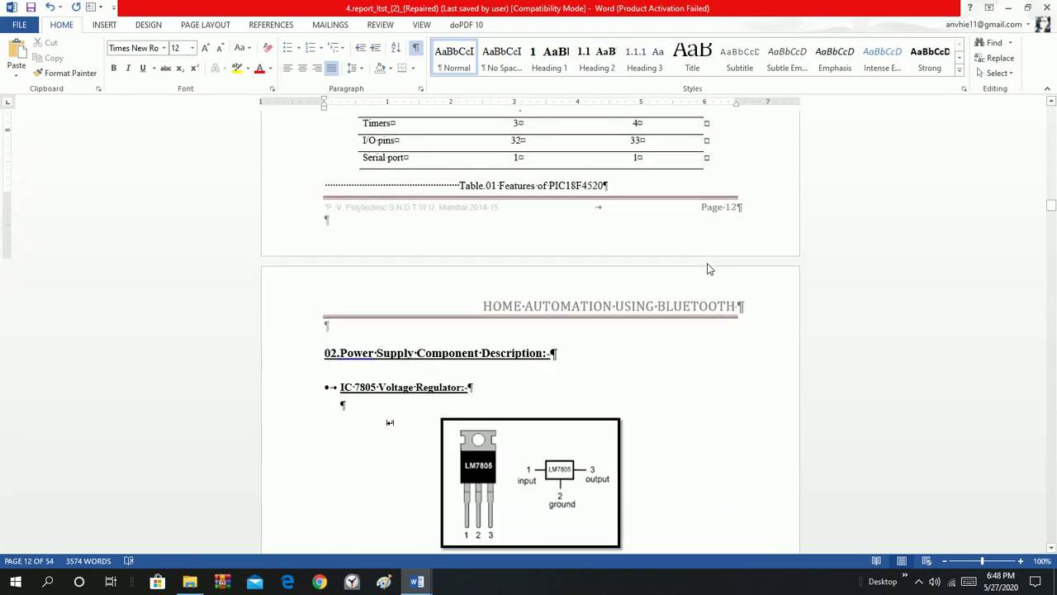
scroll(599, 256, "down", 2)
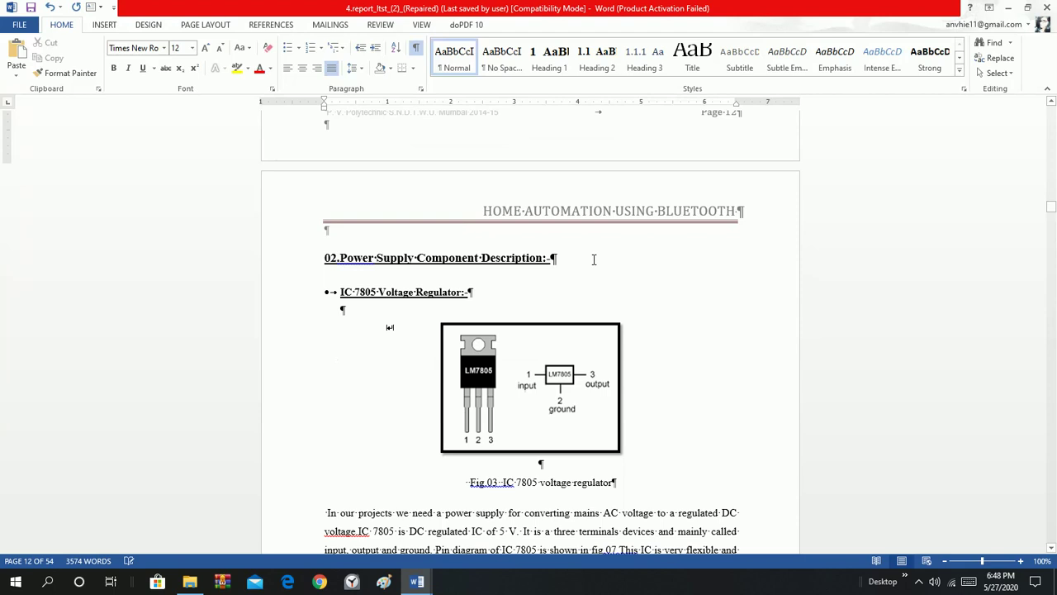